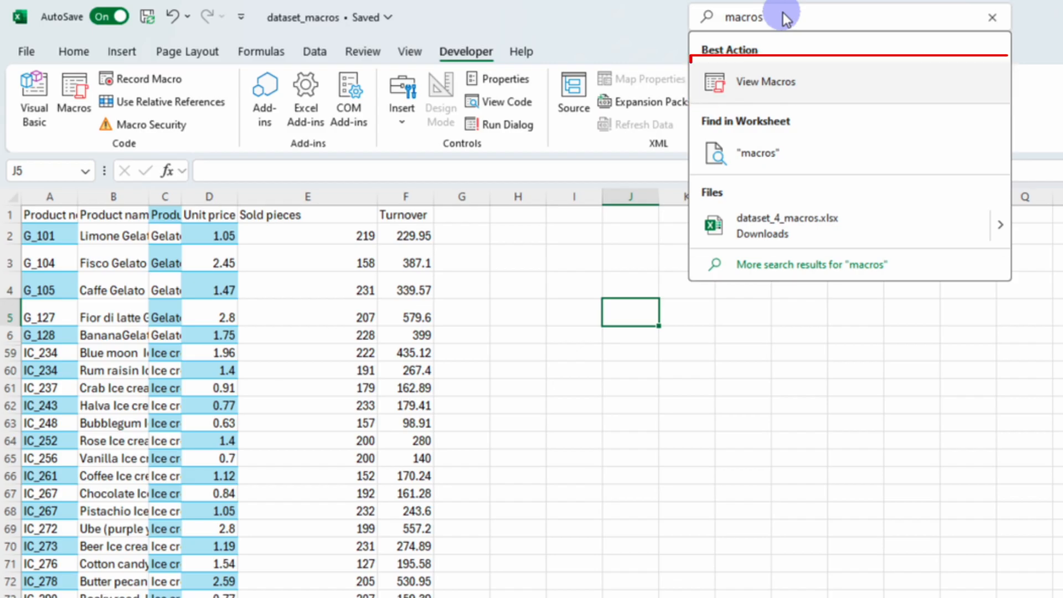
Check in the ribbon customization options that the Developer tab is enabled
click(465, 55)
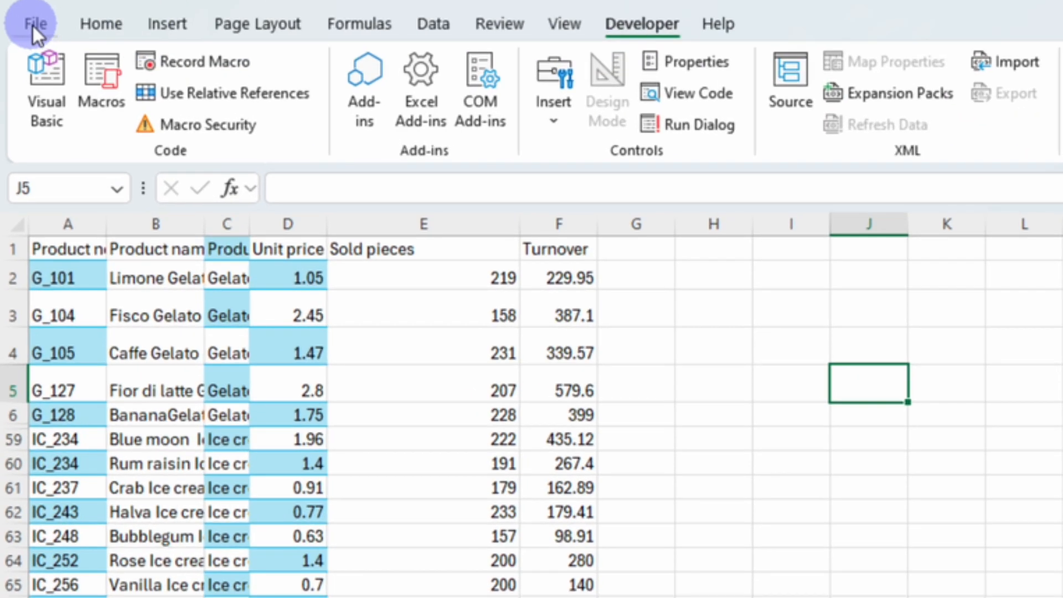
click(26, 51)
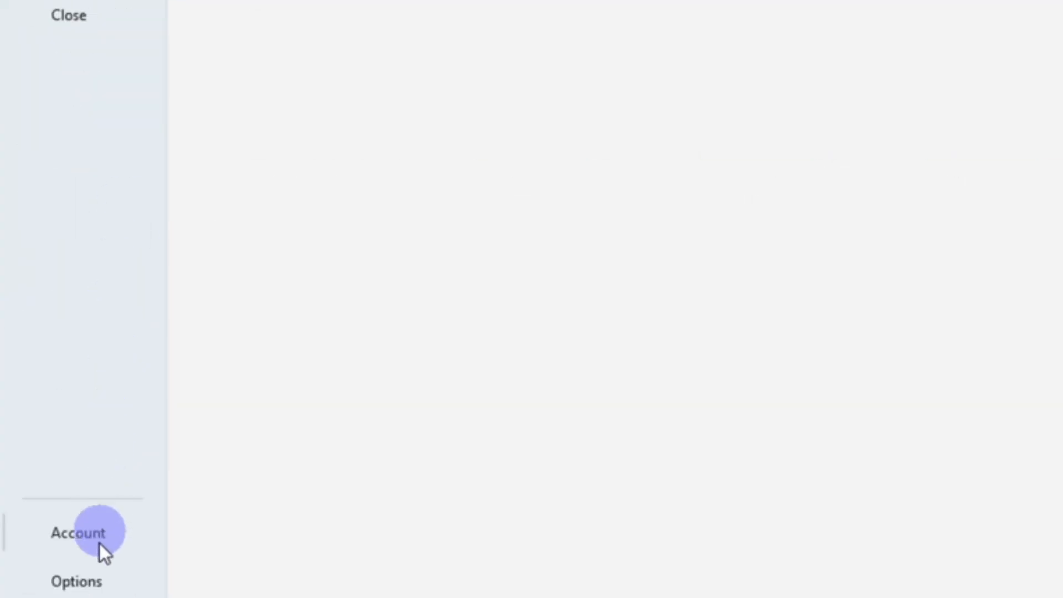
click(97, 581)
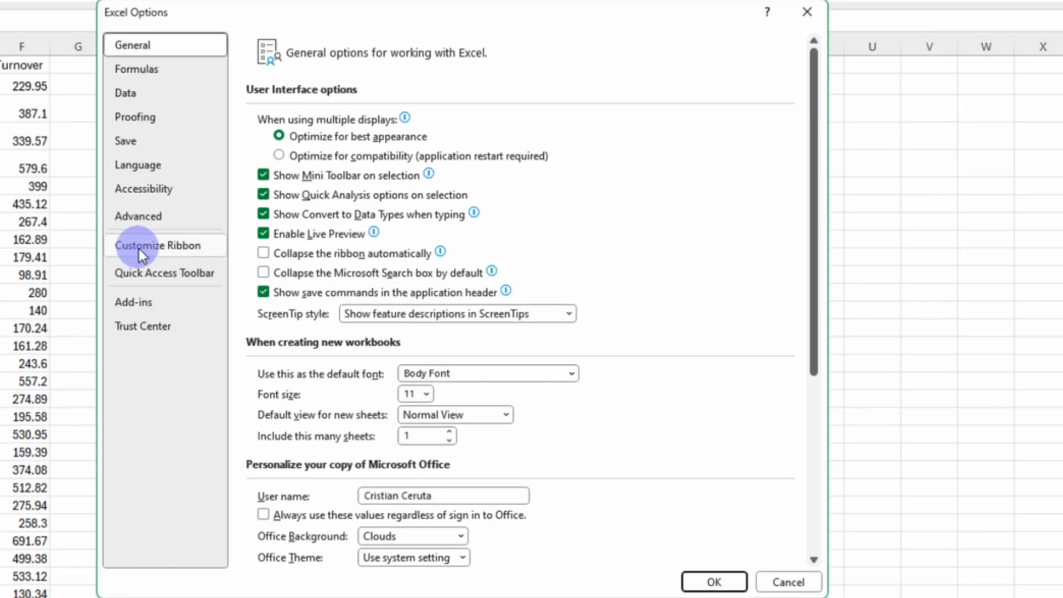
click(142, 245)
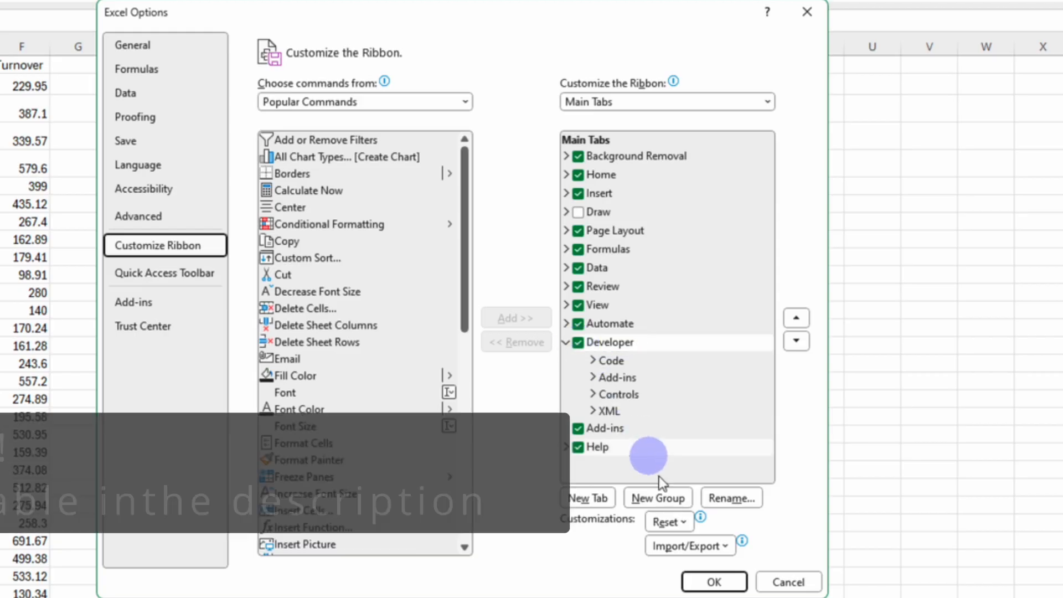
click(703, 580)
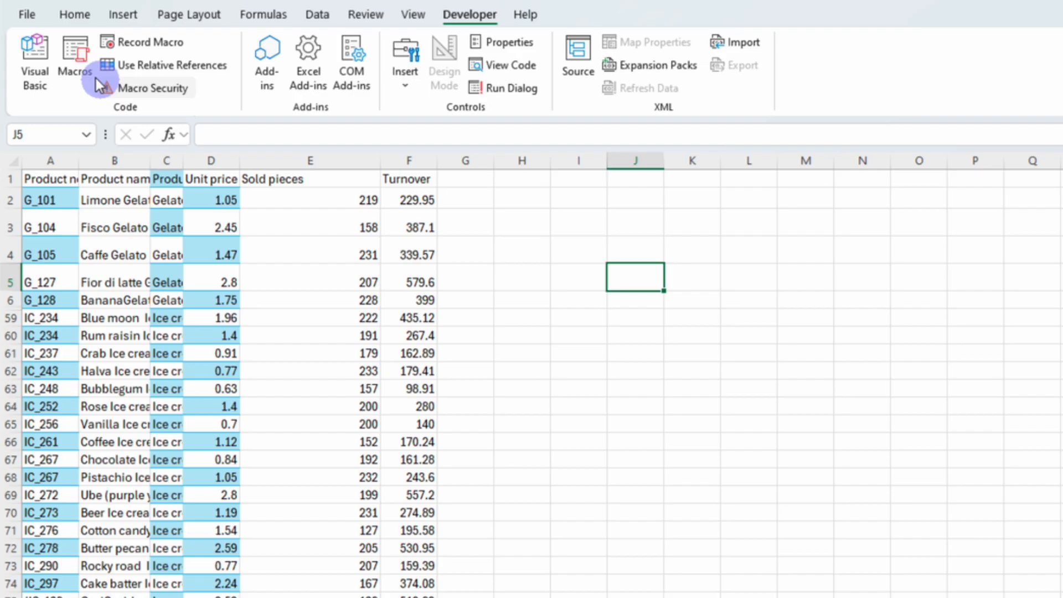
Start recording a new macro named Unhide, stored in this workbook
click(74, 58)
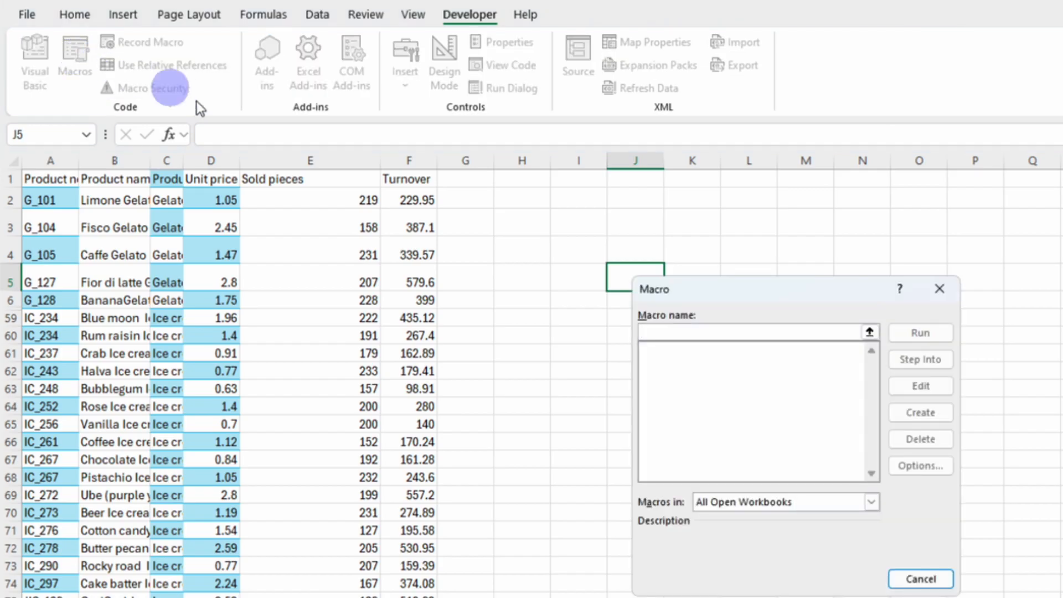
click(916, 578)
click(133, 42)
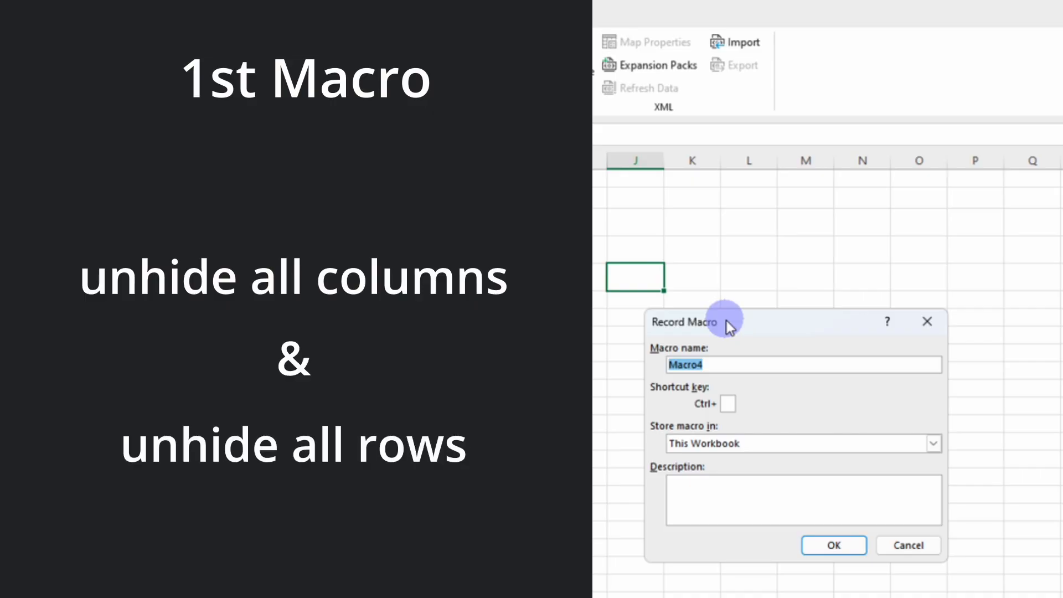
text(Unhide)
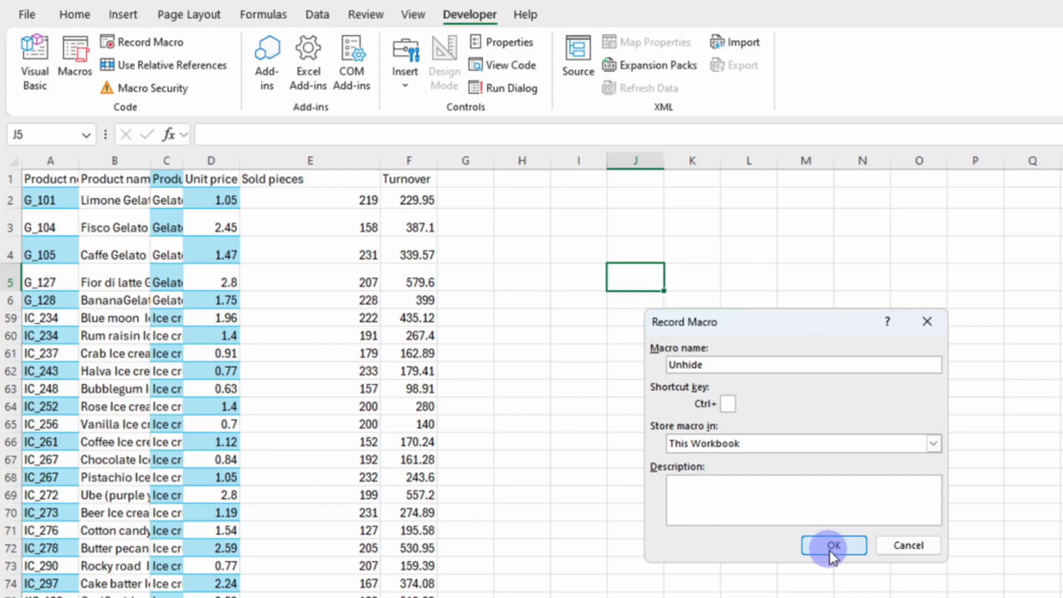
click(831, 548)
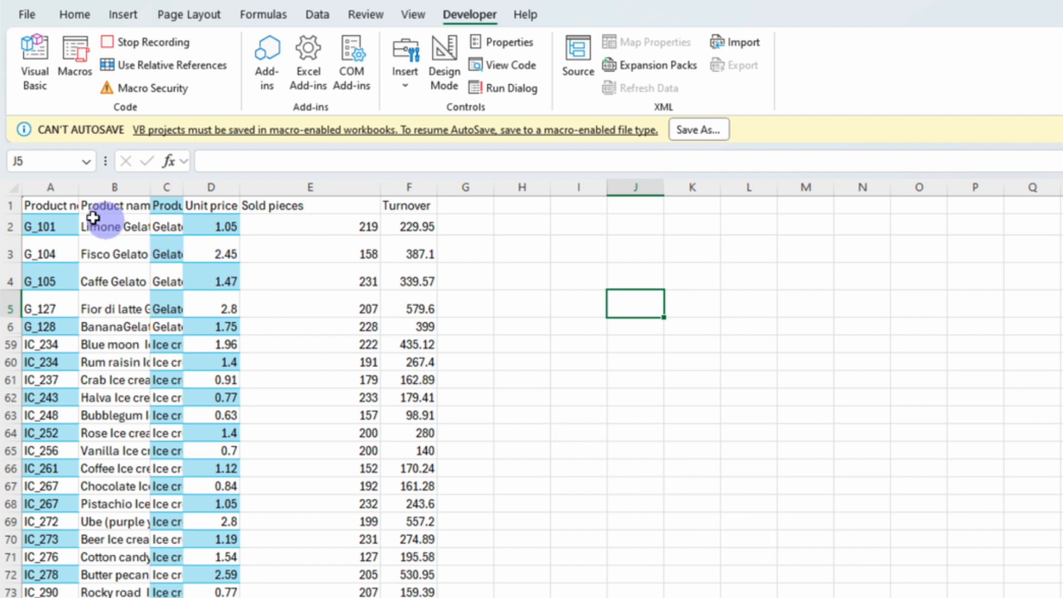
Select the whole sheet and unhide all columns and all rows
click(11, 187)
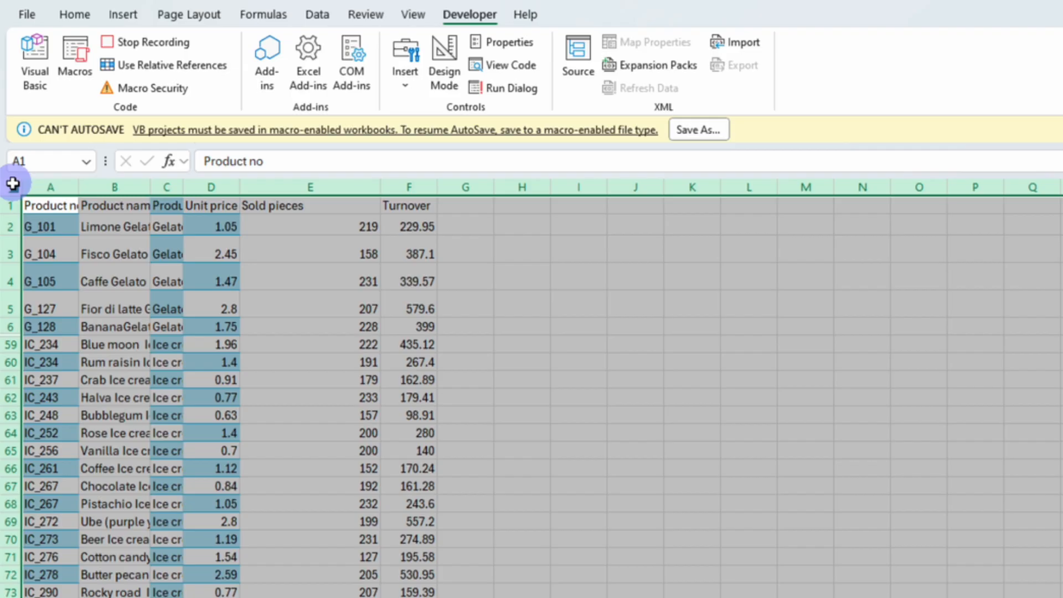
right_click(209, 183)
click(261, 510)
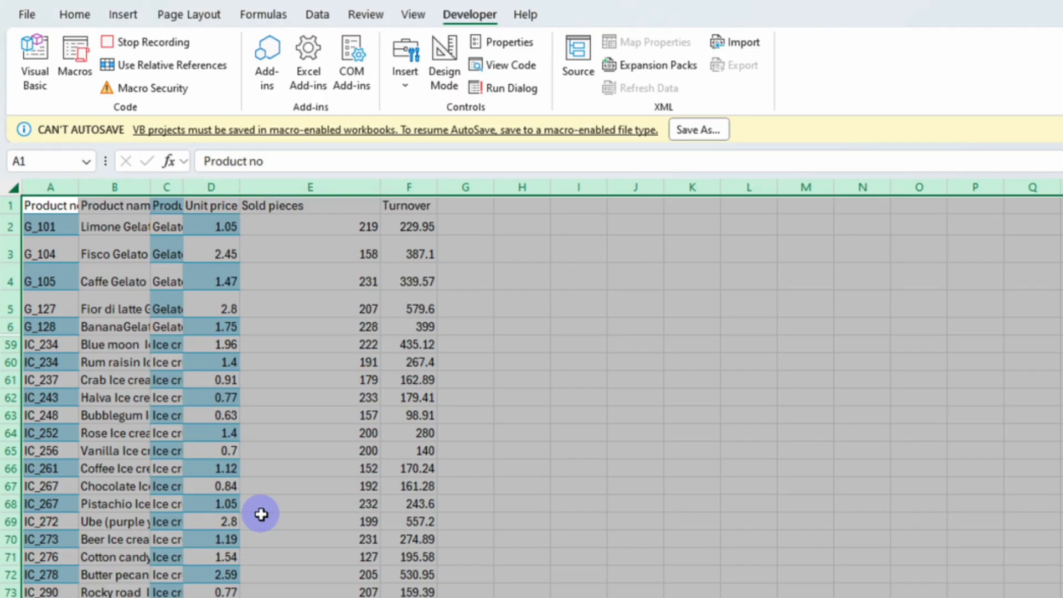
right_click(7, 441)
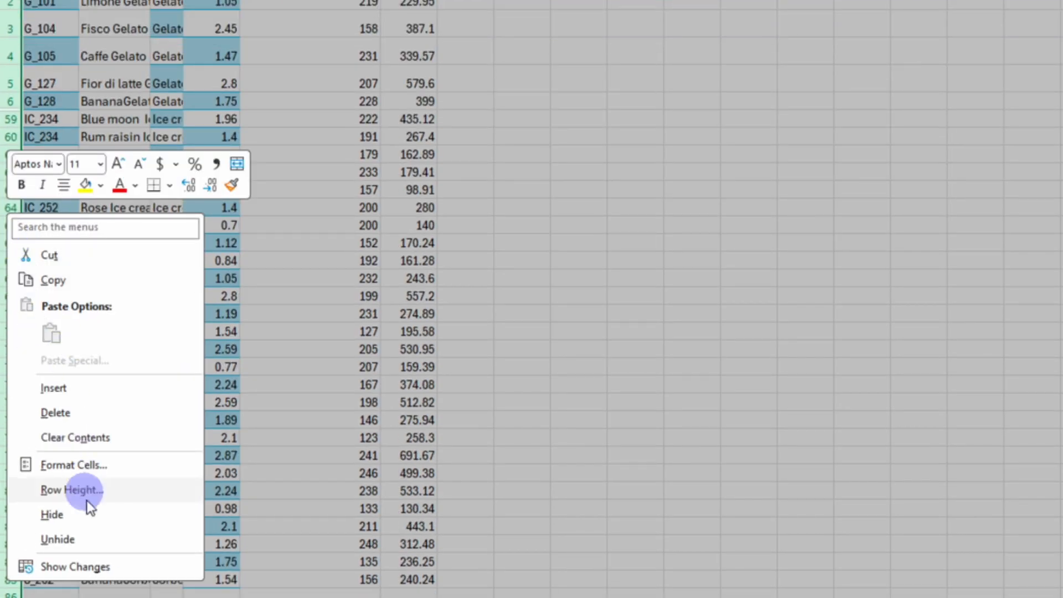
click(81, 535)
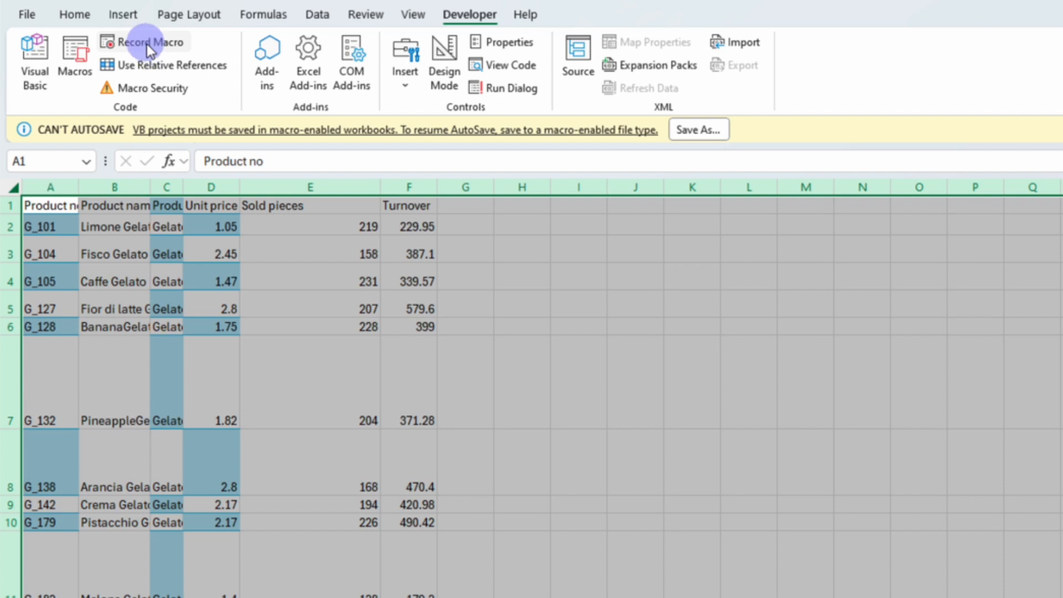
Open the macro list and select the Unhide macro
click(75, 61)
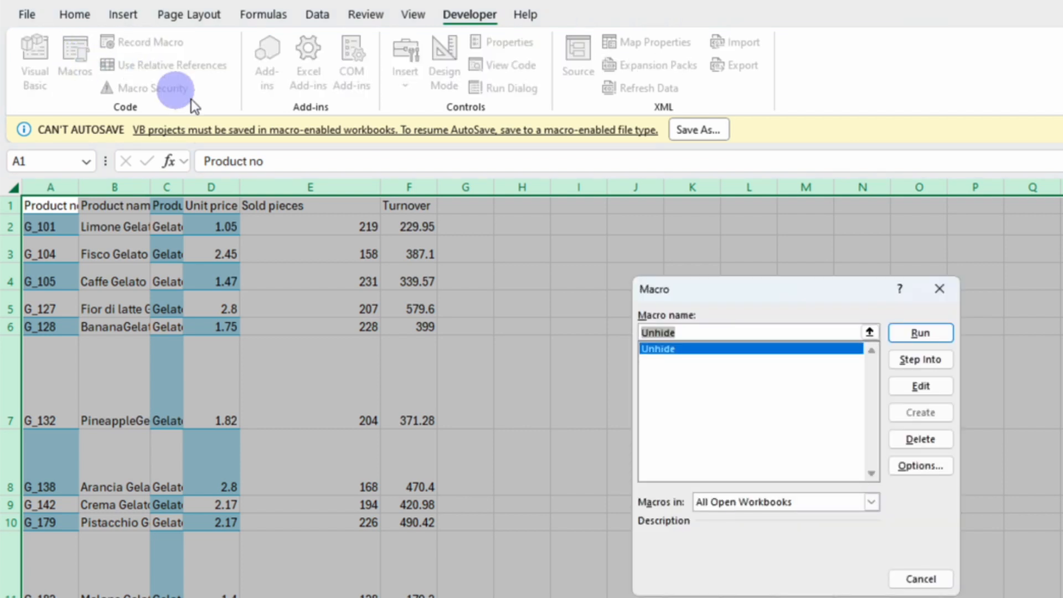
click(674, 349)
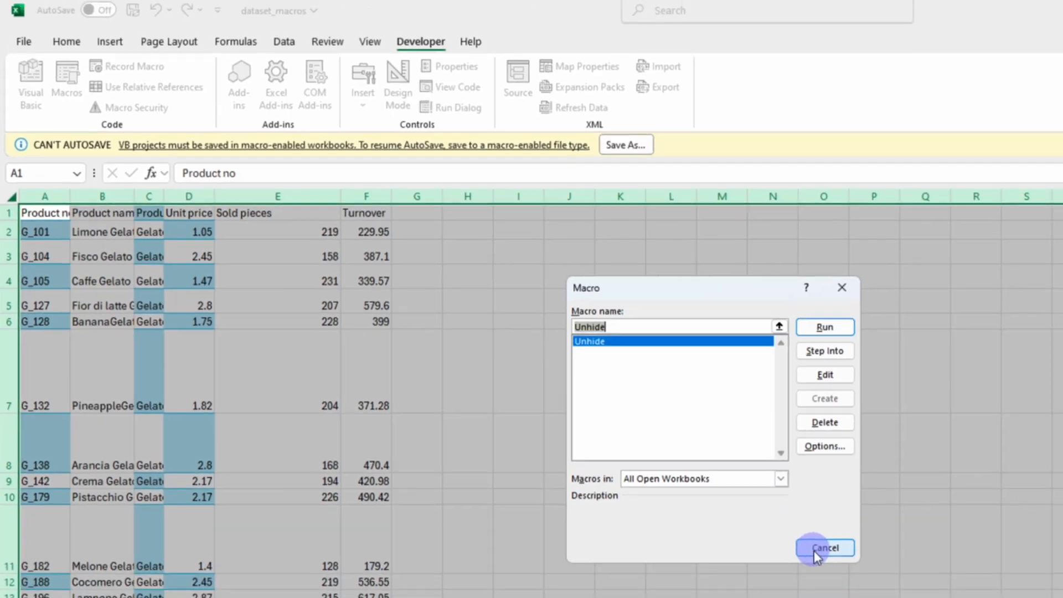
click(815, 553)
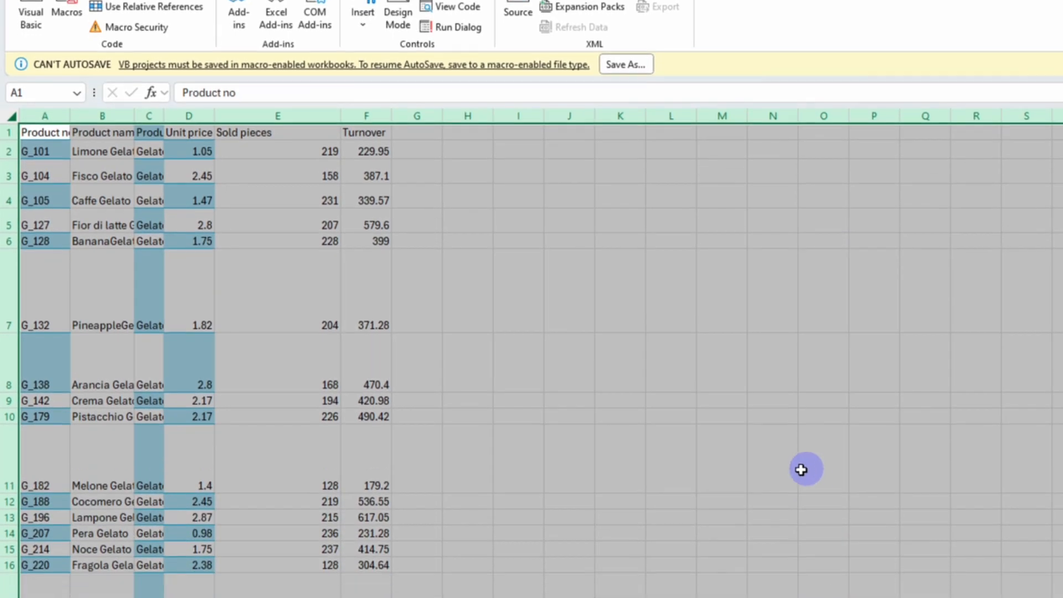
Switch to the July sheet and run the Unhide macro
click(148, 588)
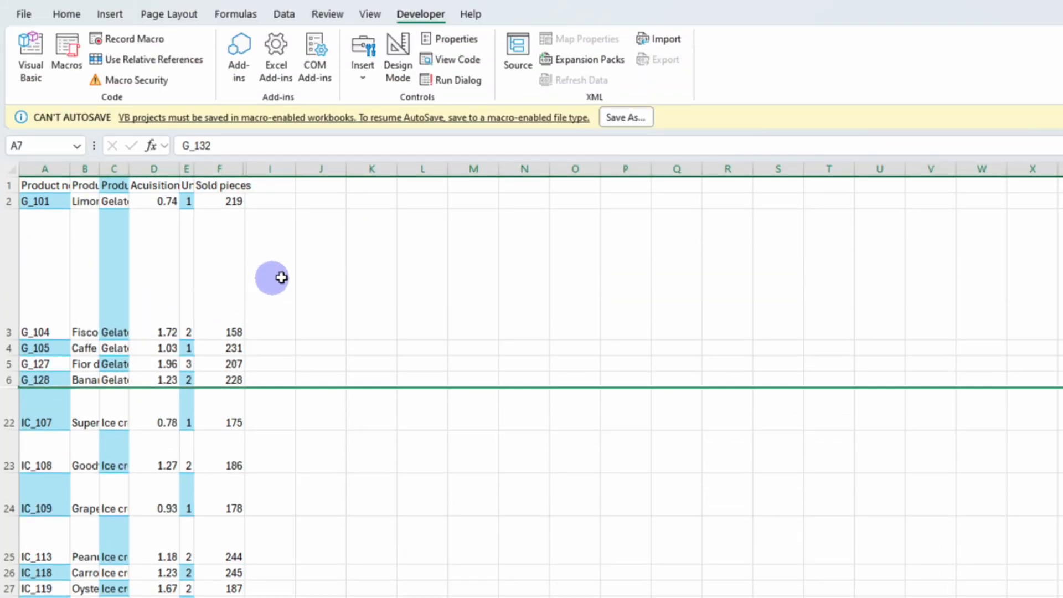
click(281, 278)
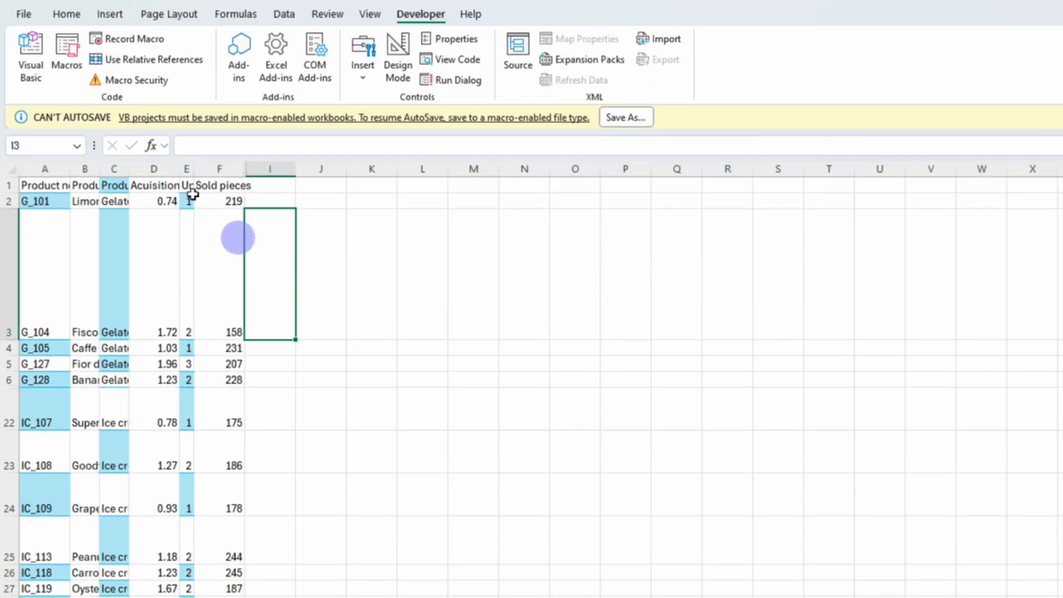
click(68, 50)
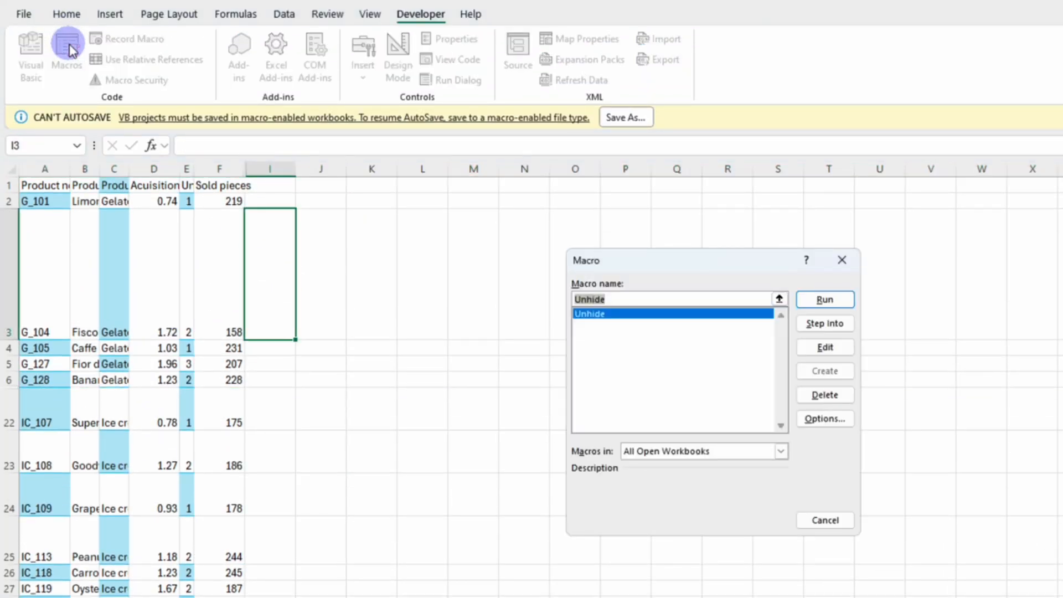
click(824, 300)
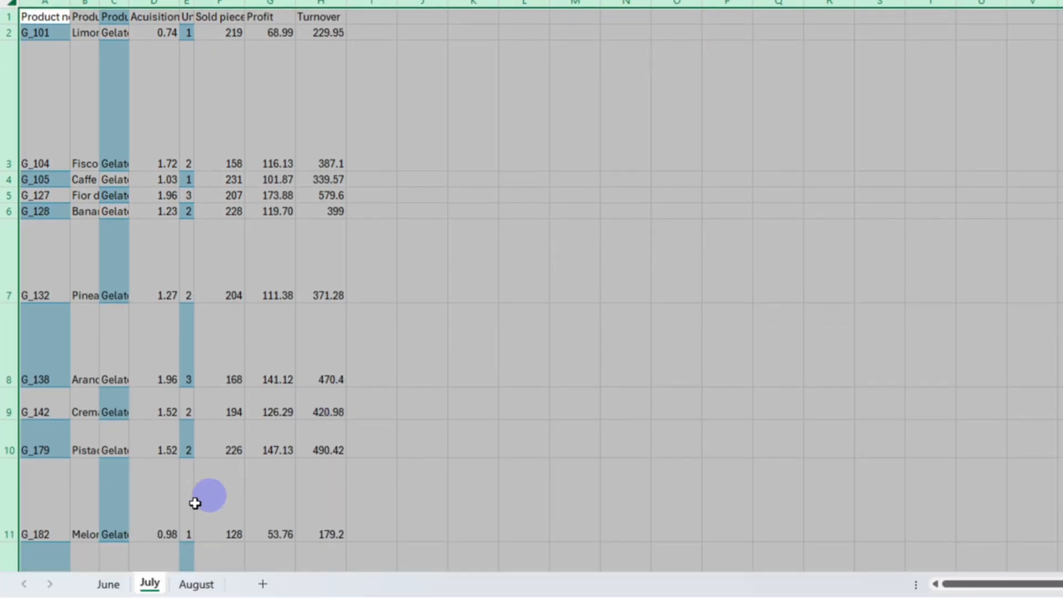
Return to the June sheet and start recording a new macro named Formatting
click(109, 584)
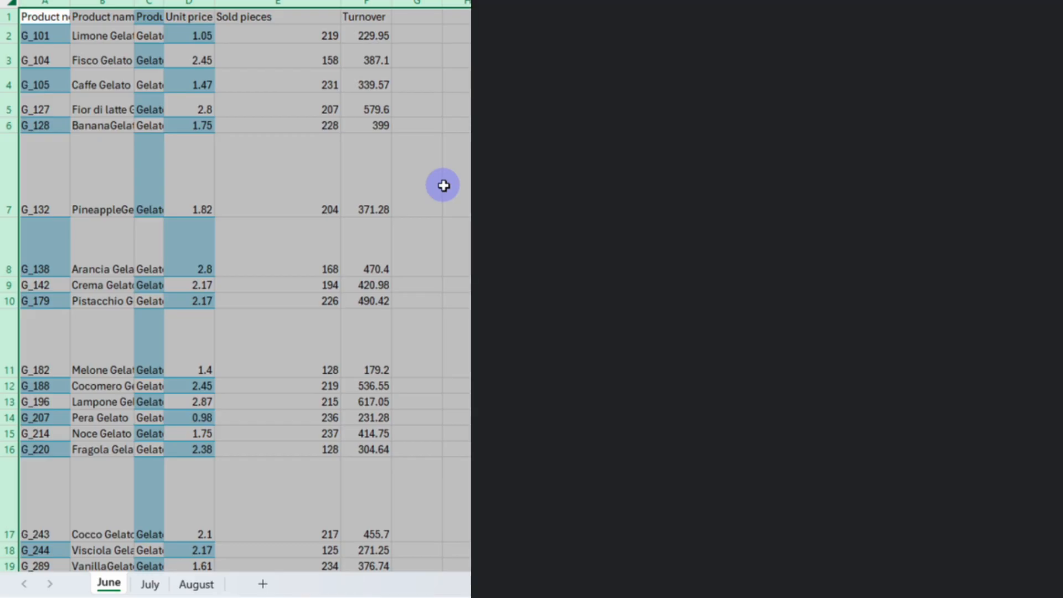
click(443, 186)
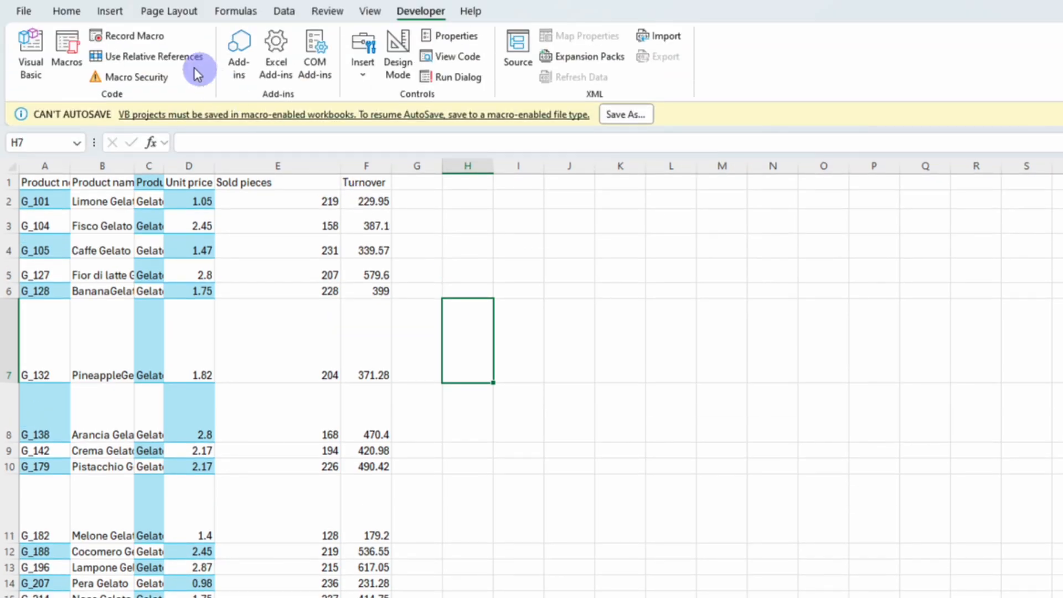
click(138, 37)
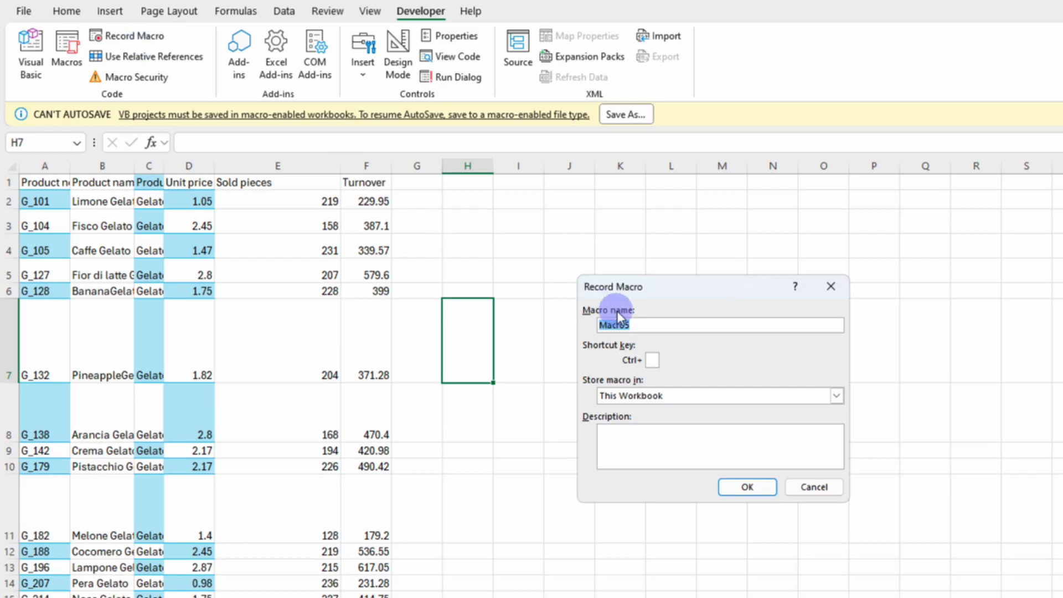
text(Formatting)
click(733, 488)
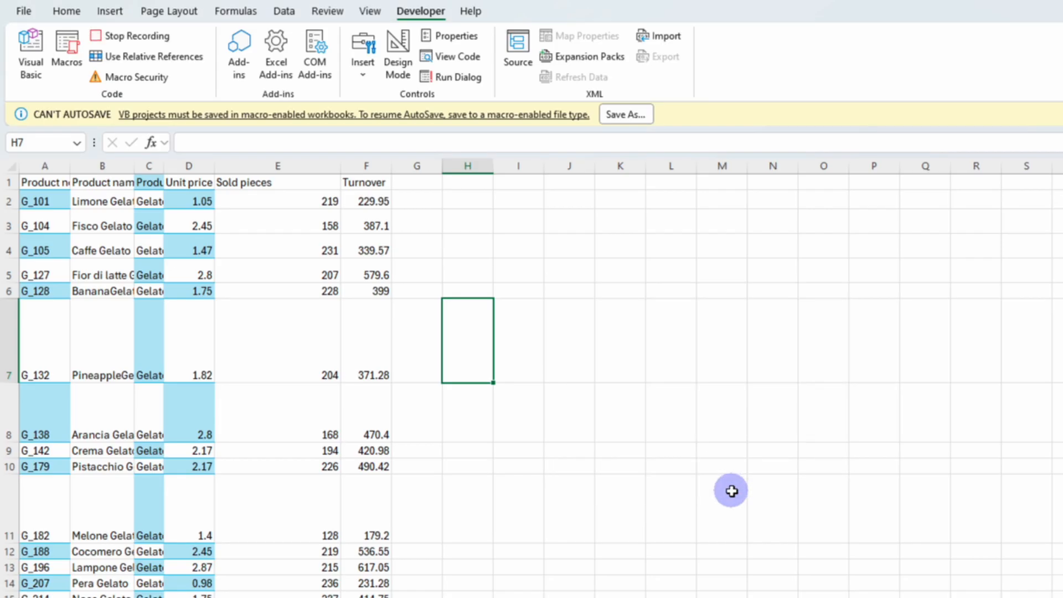
Select the whole sheet and autofit all column widths
key(ctrl+a)
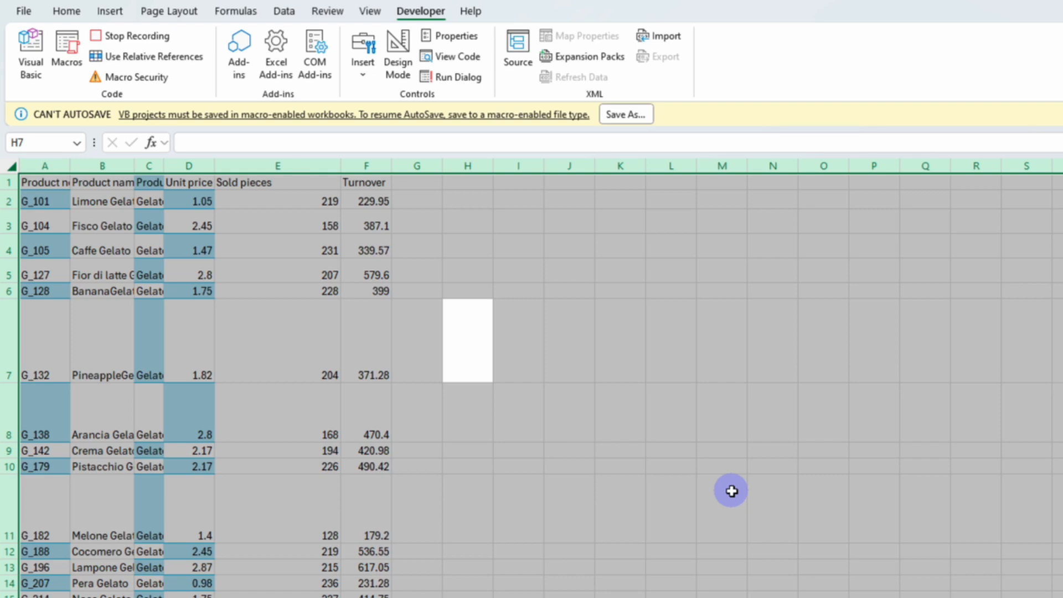
key(alt)
key(h)
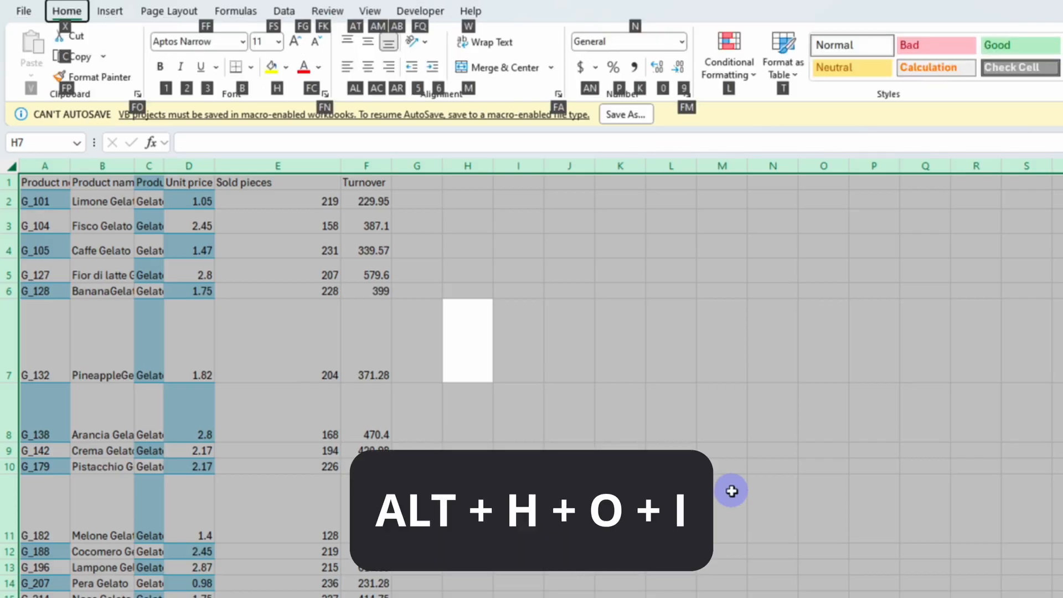
key(o)
key(i)
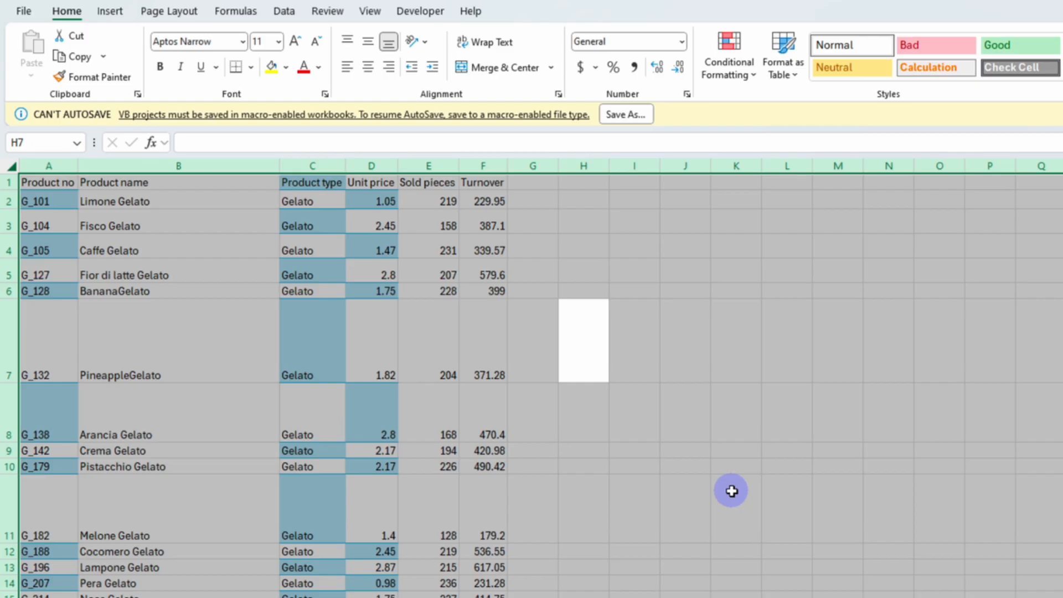
Autofit all row heights on the selected sheet
key(alt)
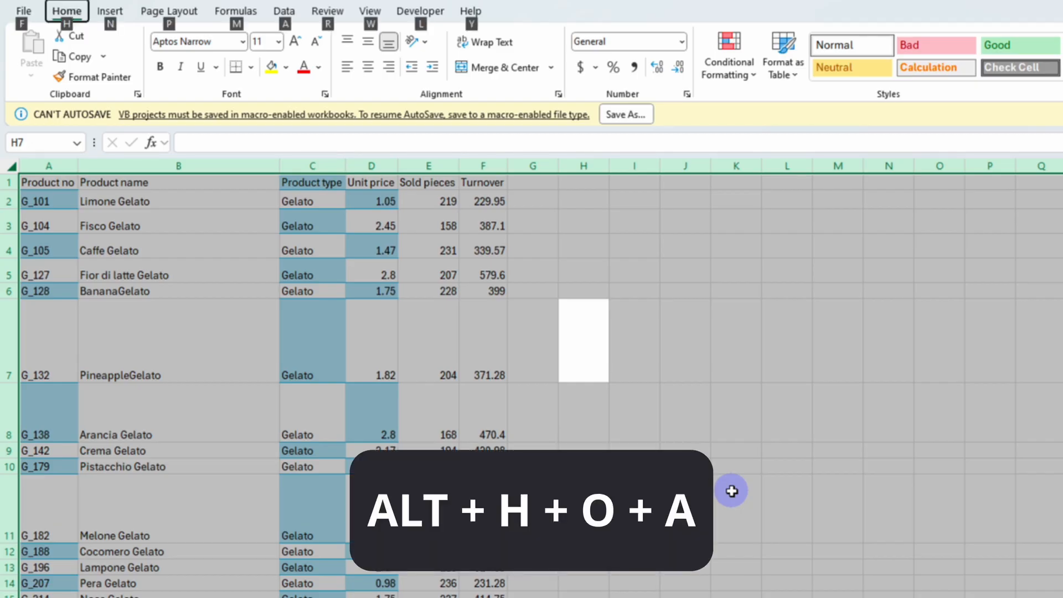
key(h)
key(o)
key(a)
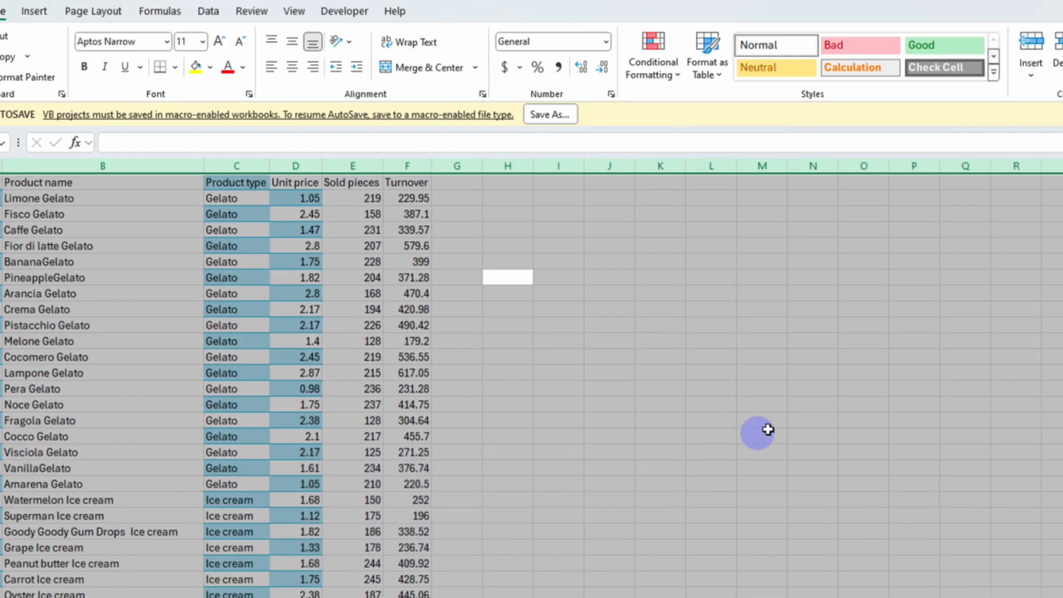
Clear all formats from the sheet and align cells left and vertically centred
click(785, 77)
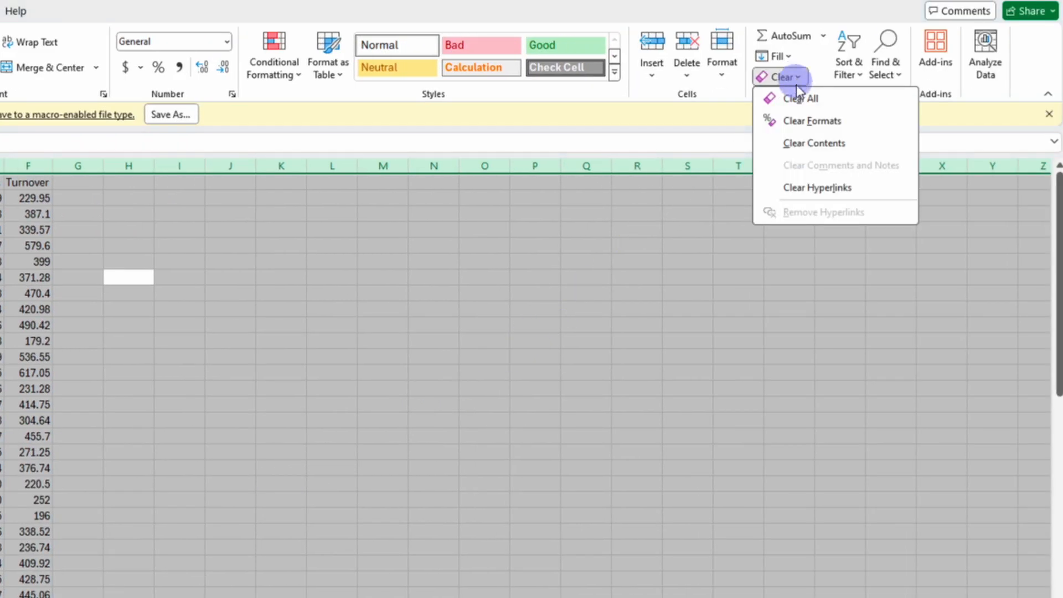
click(801, 121)
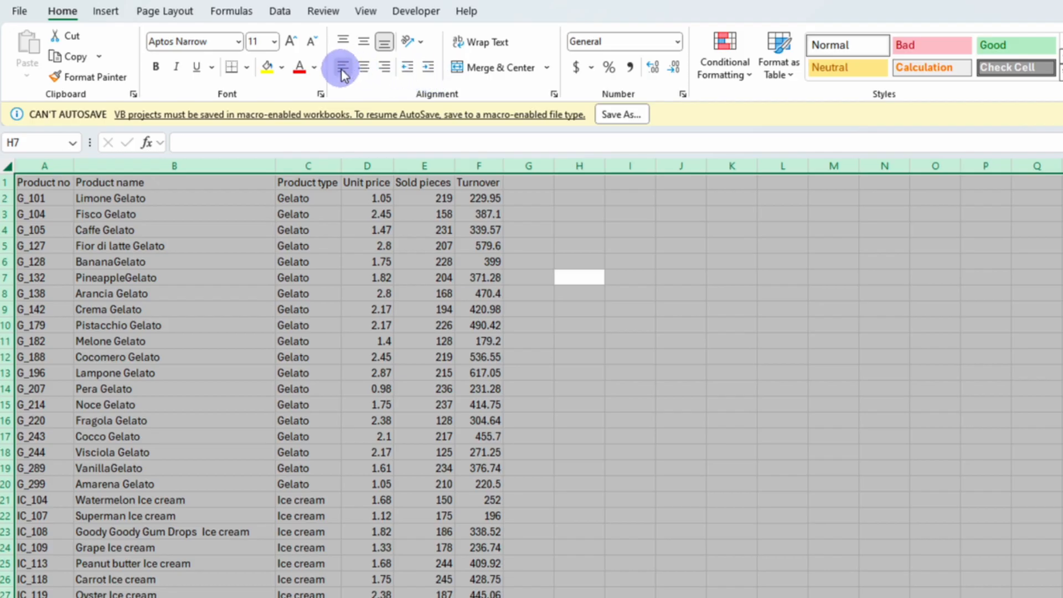
click(341, 69)
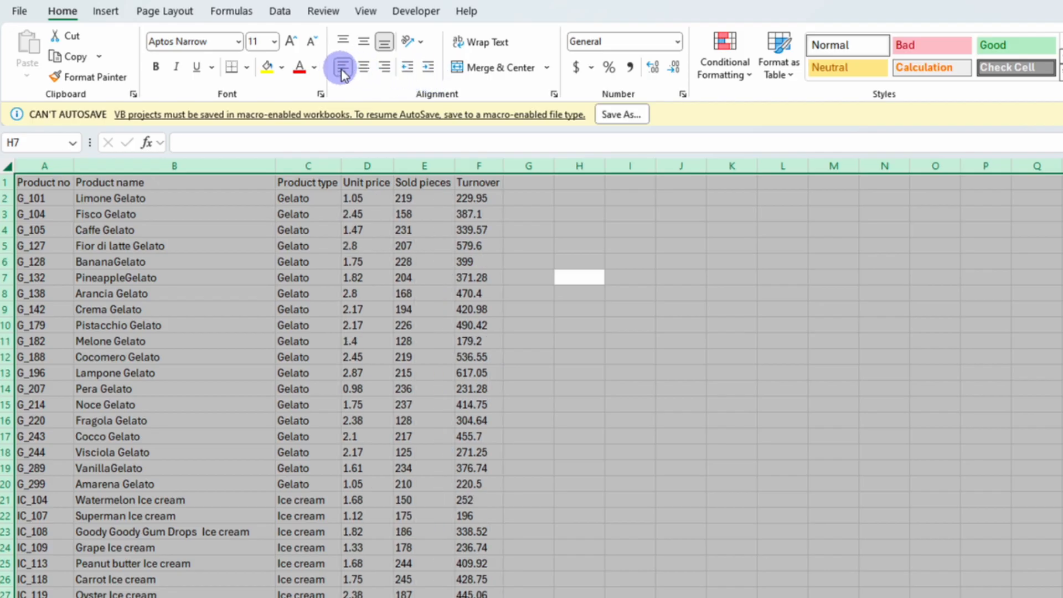
click(363, 44)
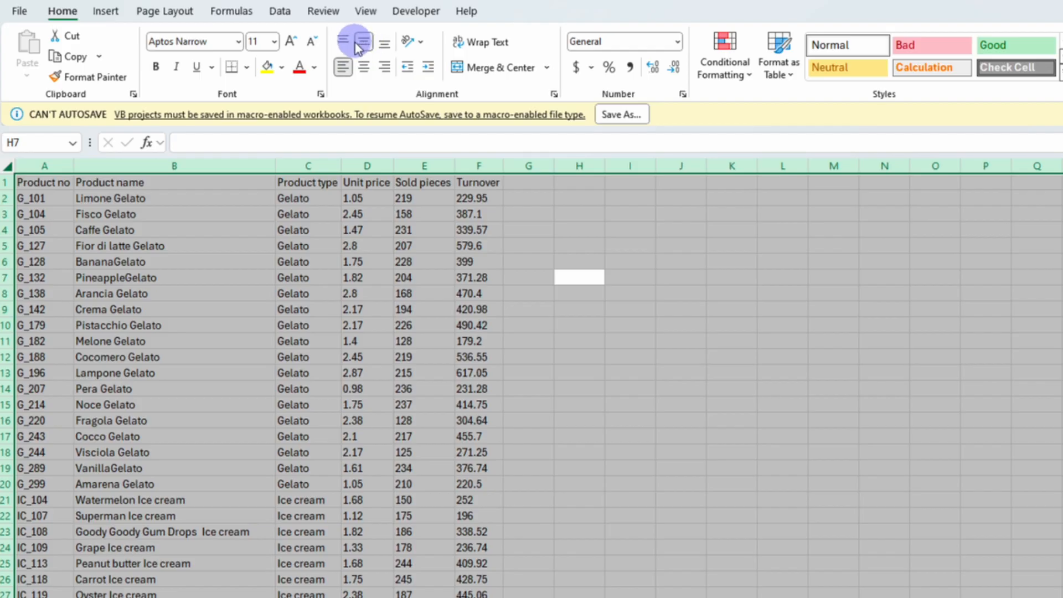
Set the whole sheet's font to Arial at size 10
click(238, 42)
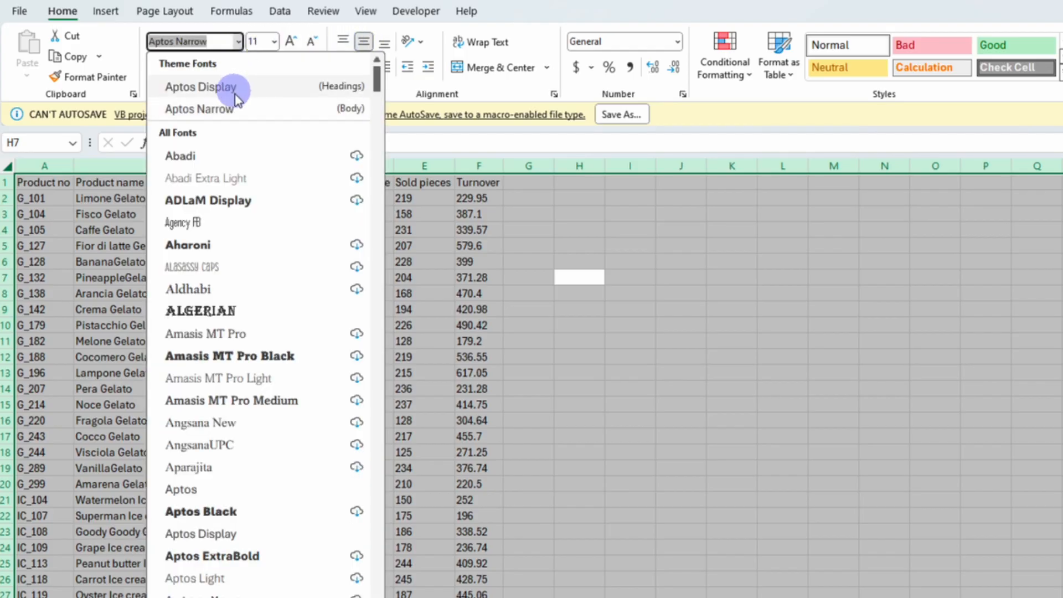
scroll(237, 310, down, 9)
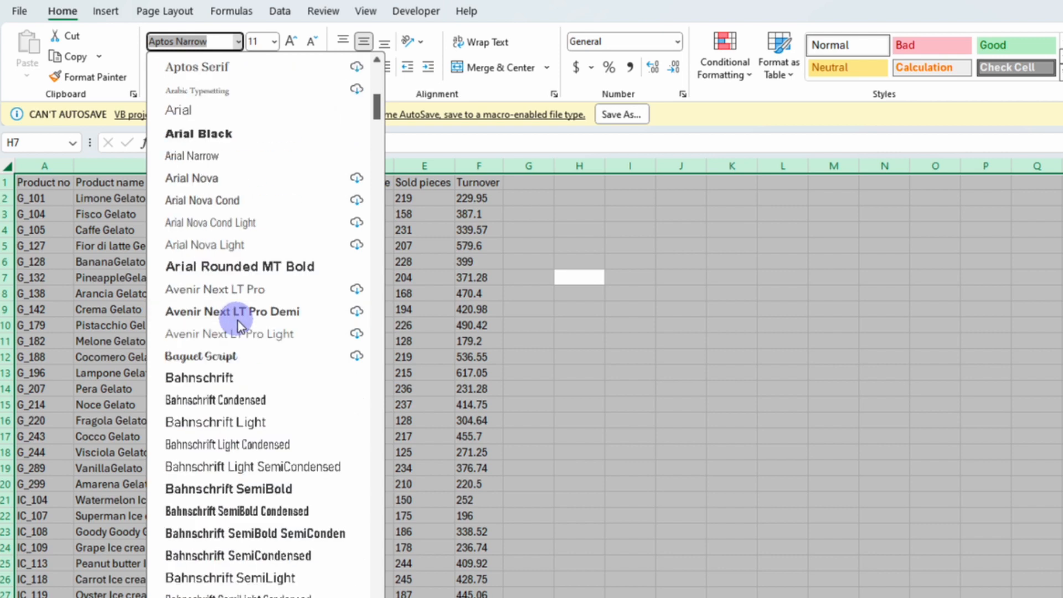
click(188, 109)
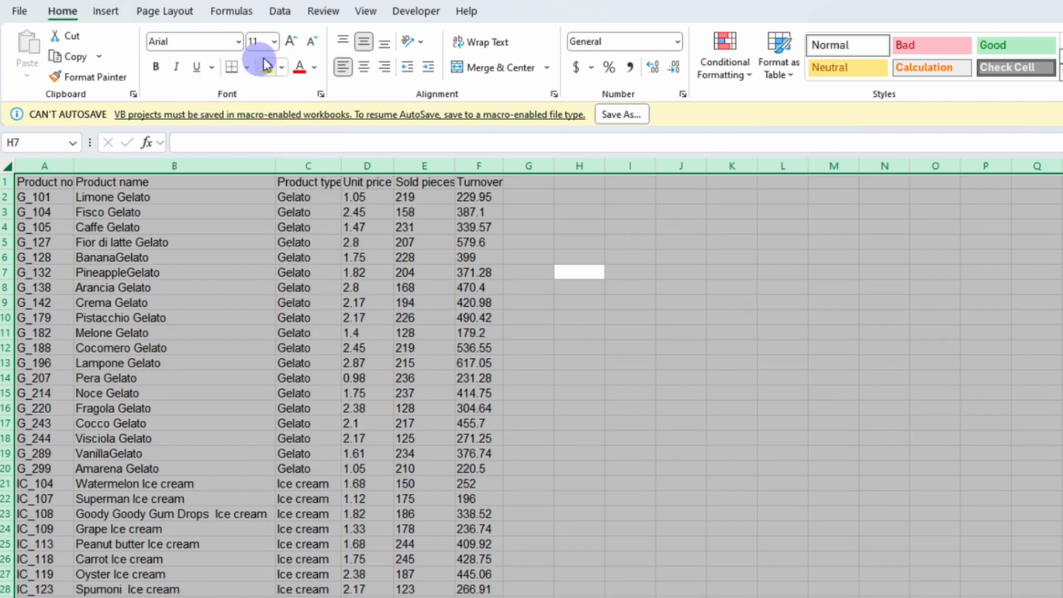
click(274, 42)
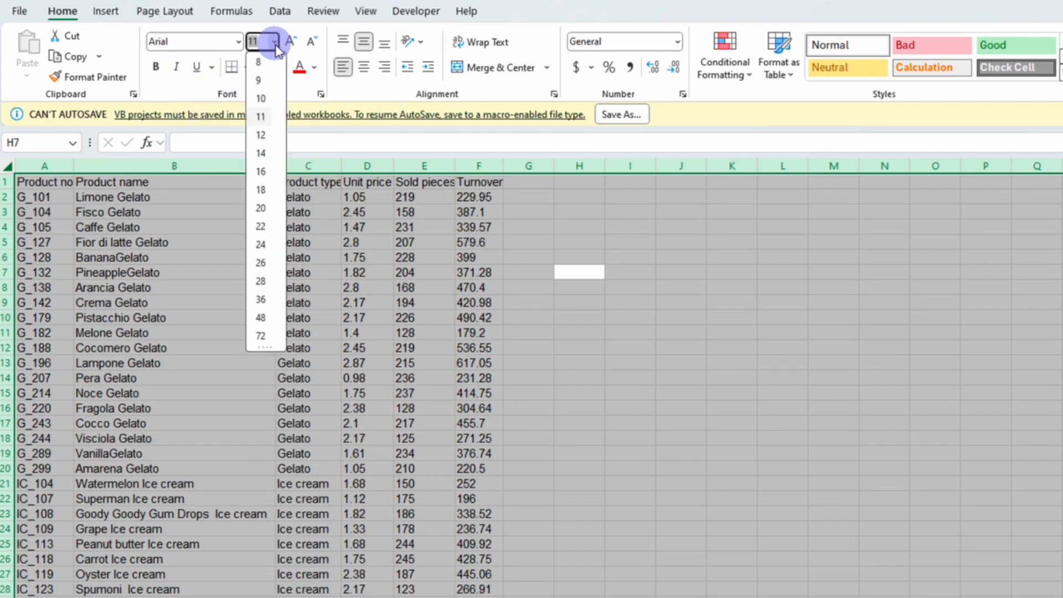
click(260, 98)
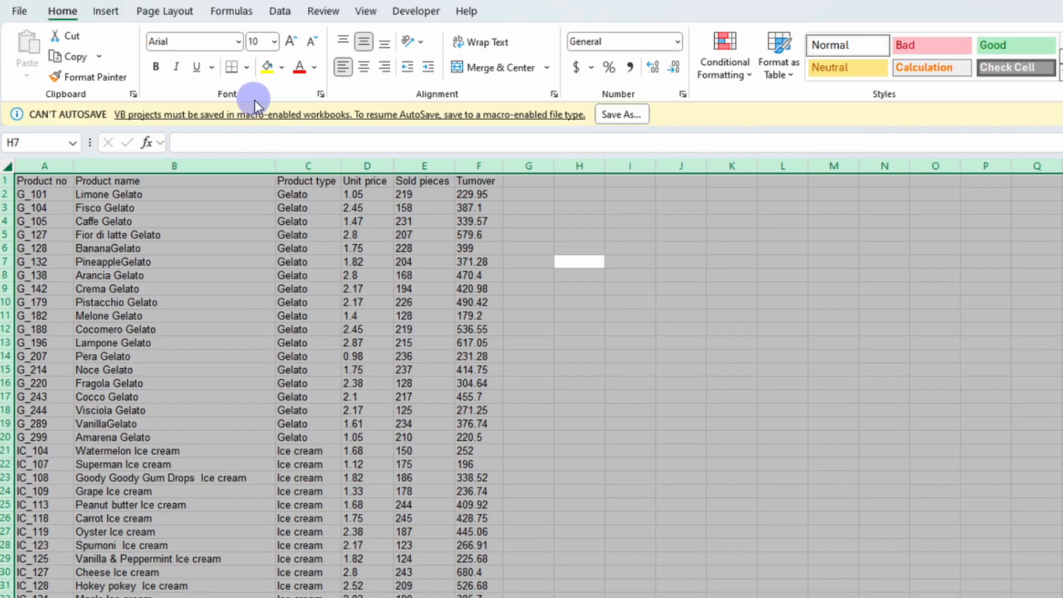
Stop recording the Formatting macro and close the macro list
click(418, 12)
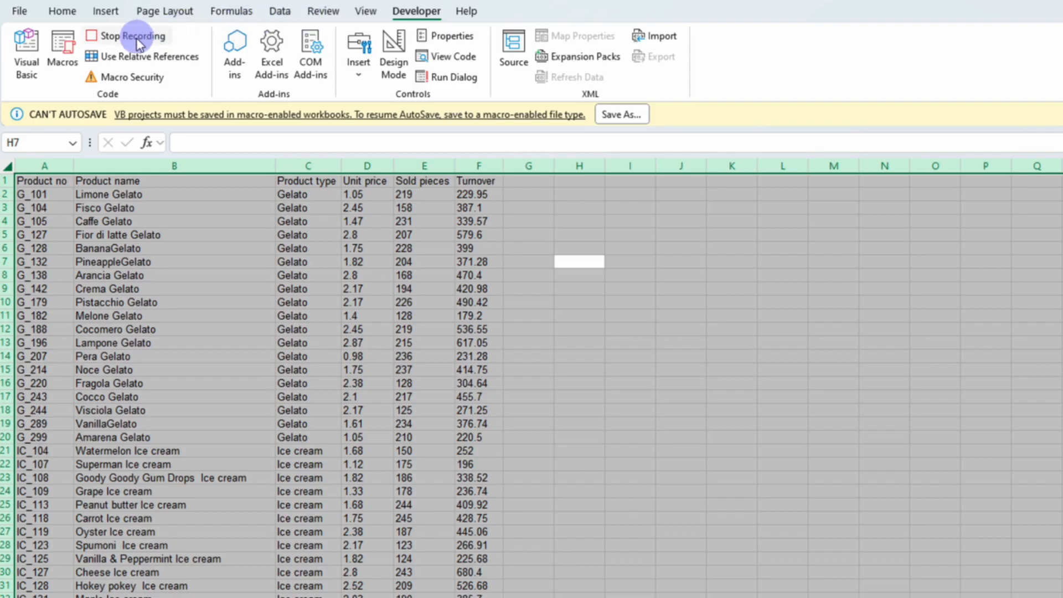
click(62, 49)
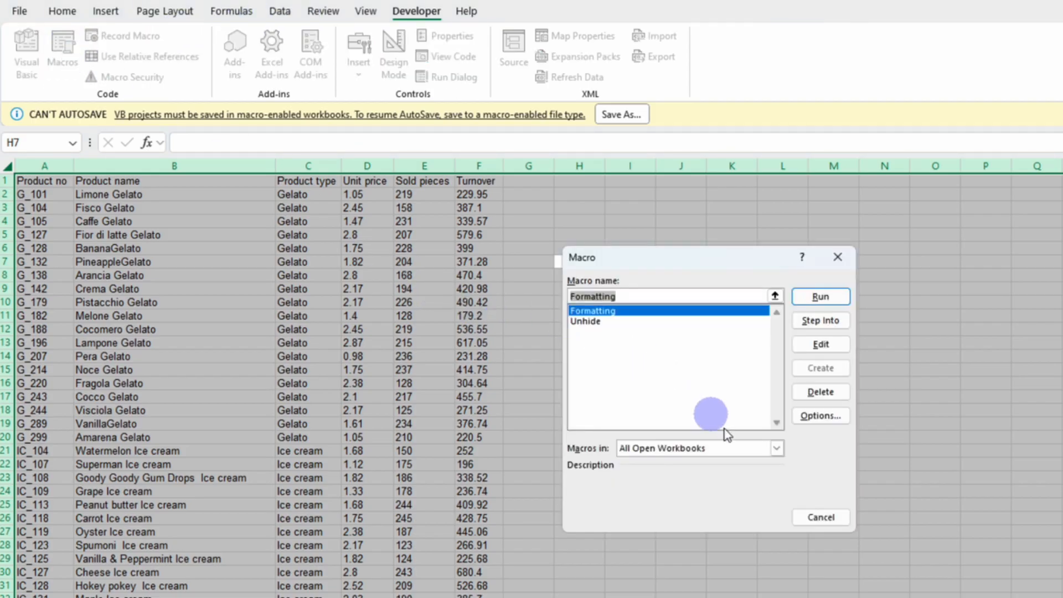
click(819, 517)
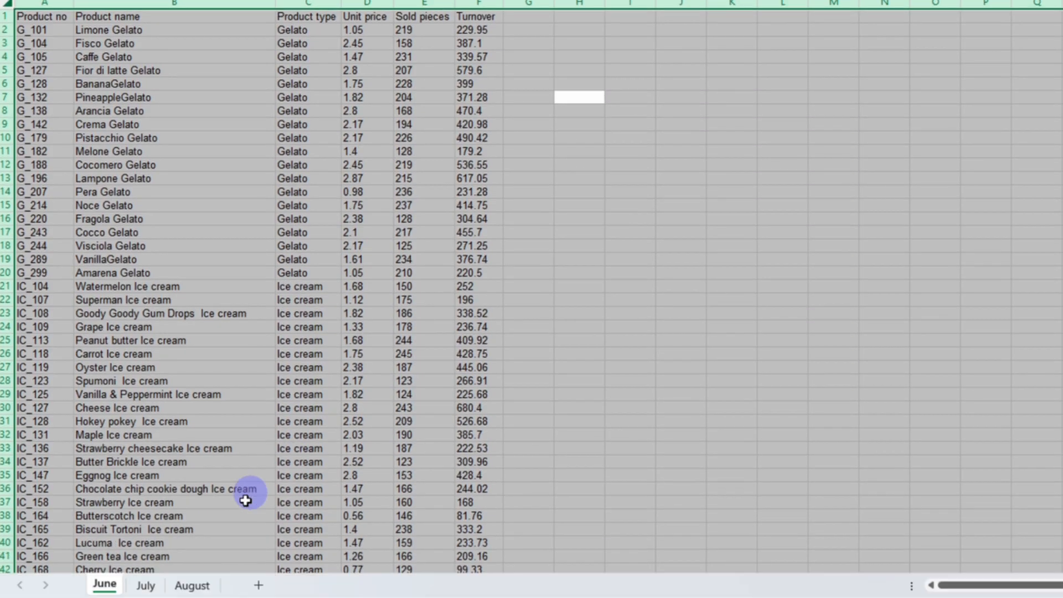
Switch to the July sheet and run the Formatting macro on it
click(145, 585)
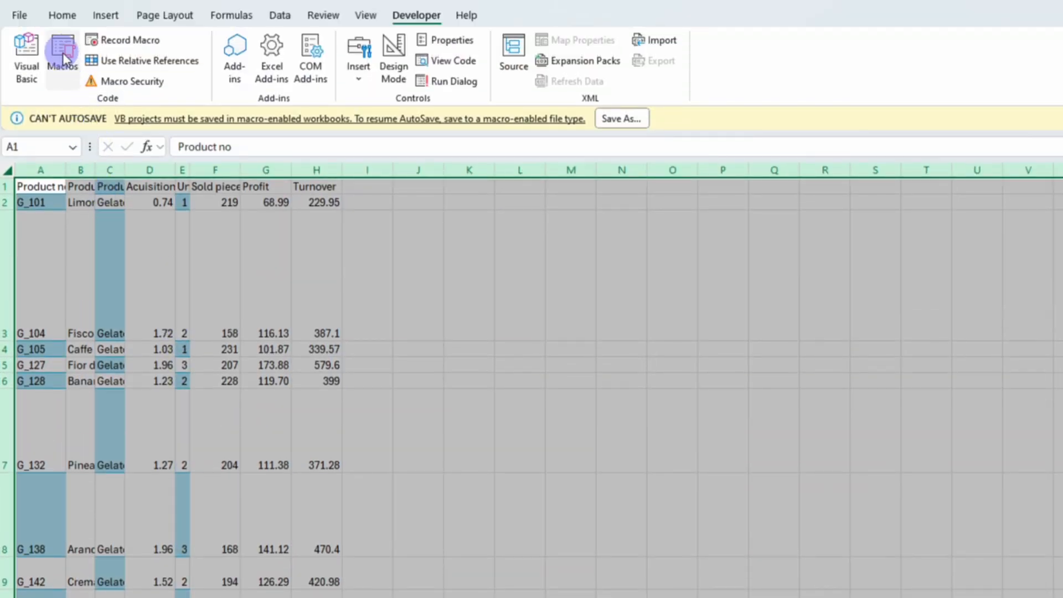
click(62, 58)
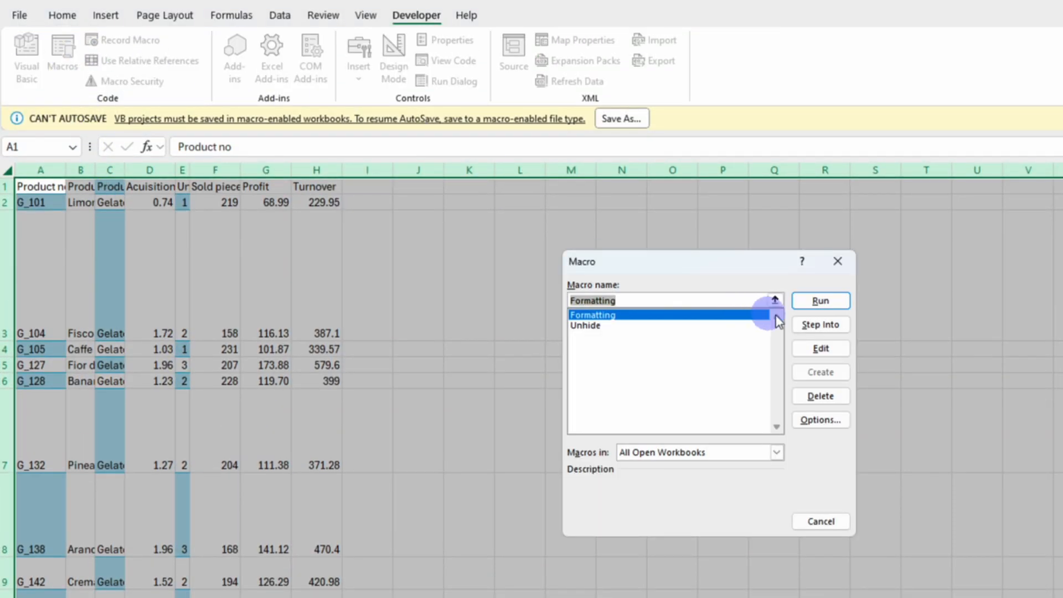
click(818, 301)
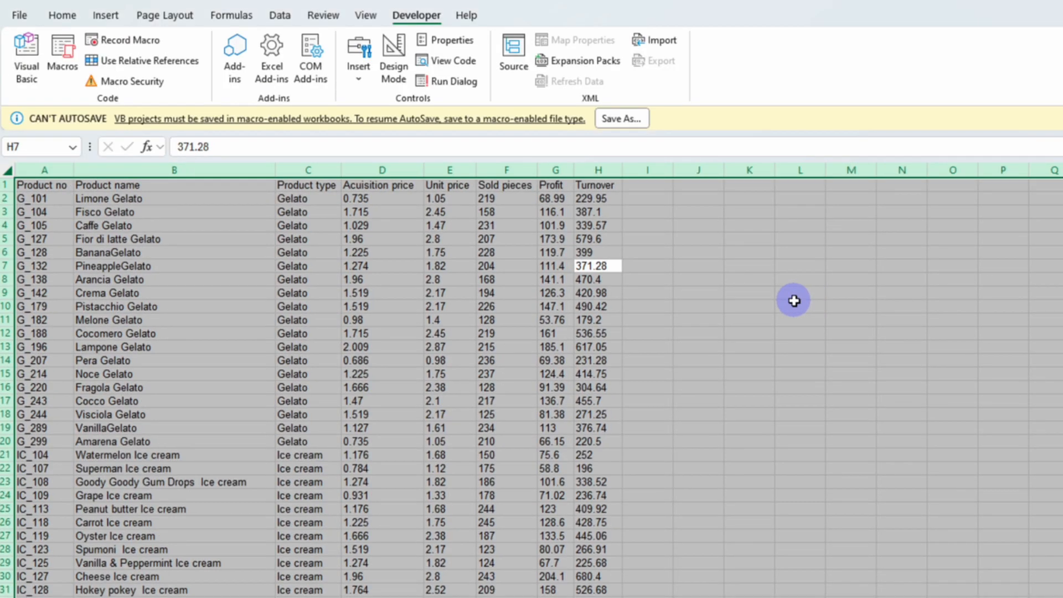
click(702, 293)
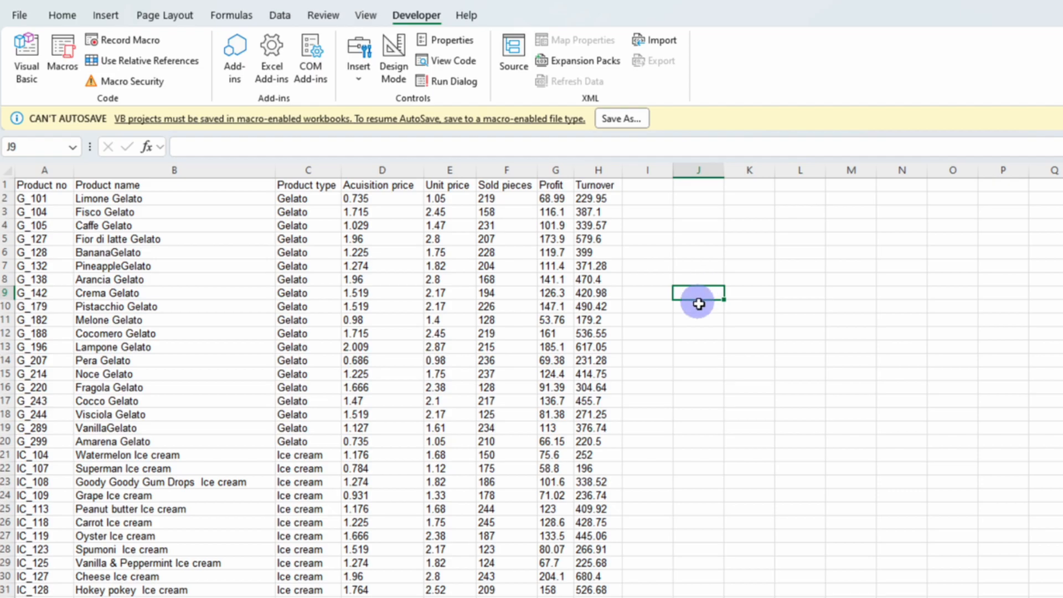
click(66, 60)
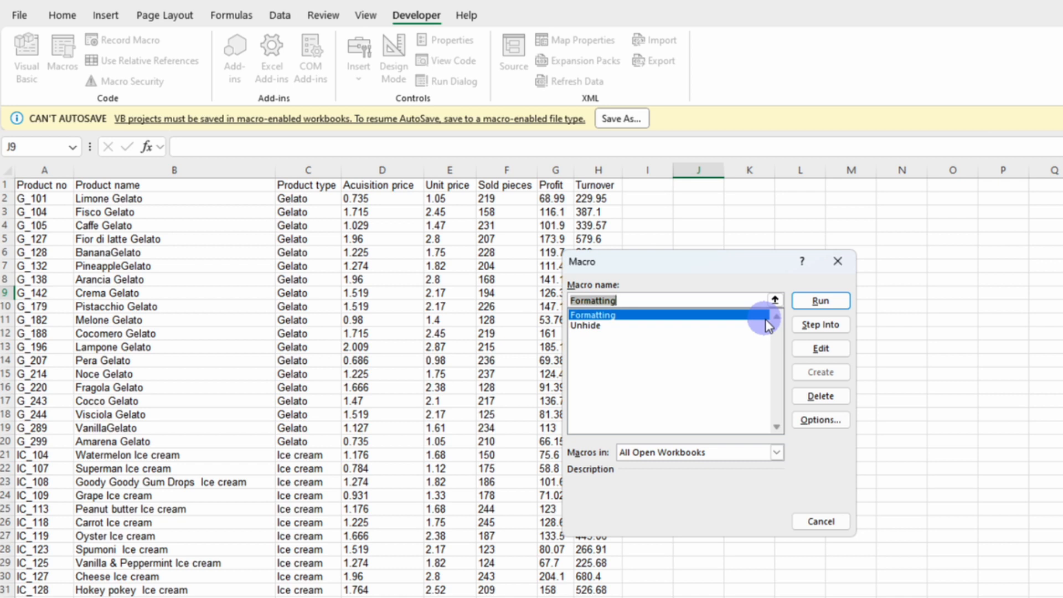
click(817, 523)
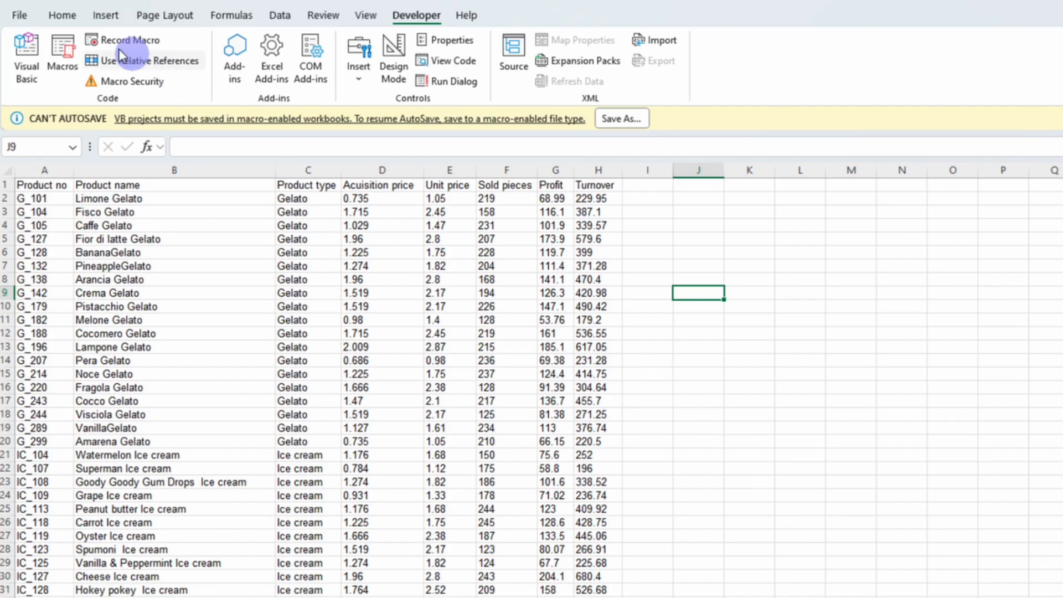
Add the Unhide and Formatting macros to the Quick Access Toolbar through the Excel options
click(18, 16)
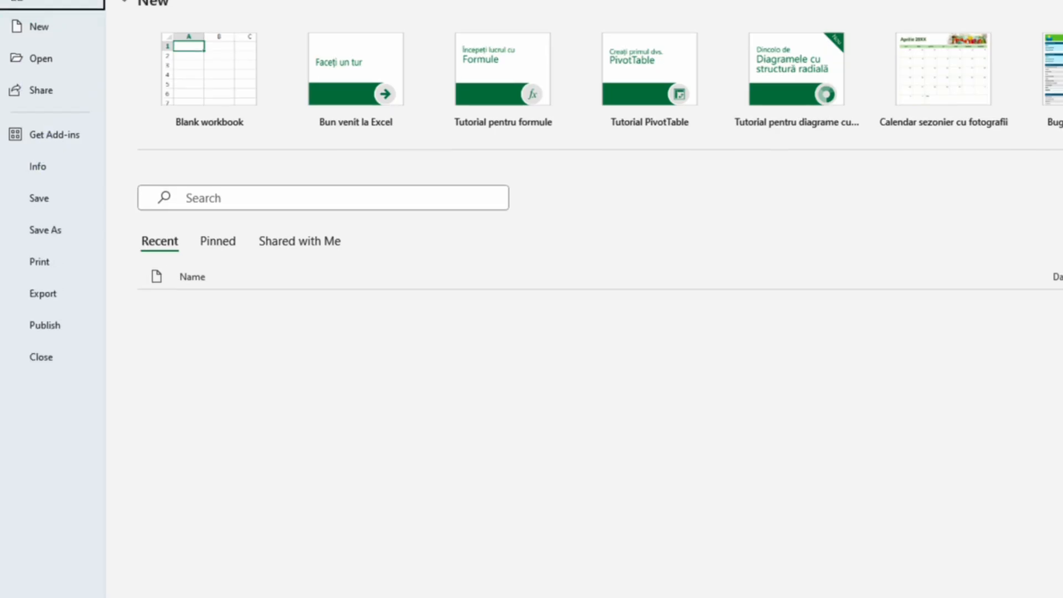
click(55, 573)
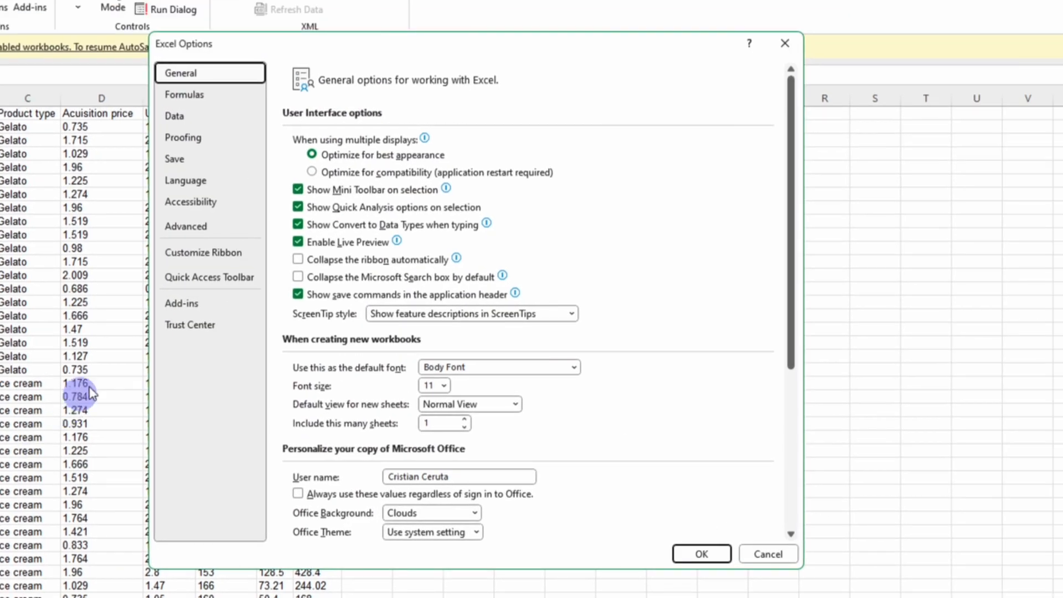
click(180, 278)
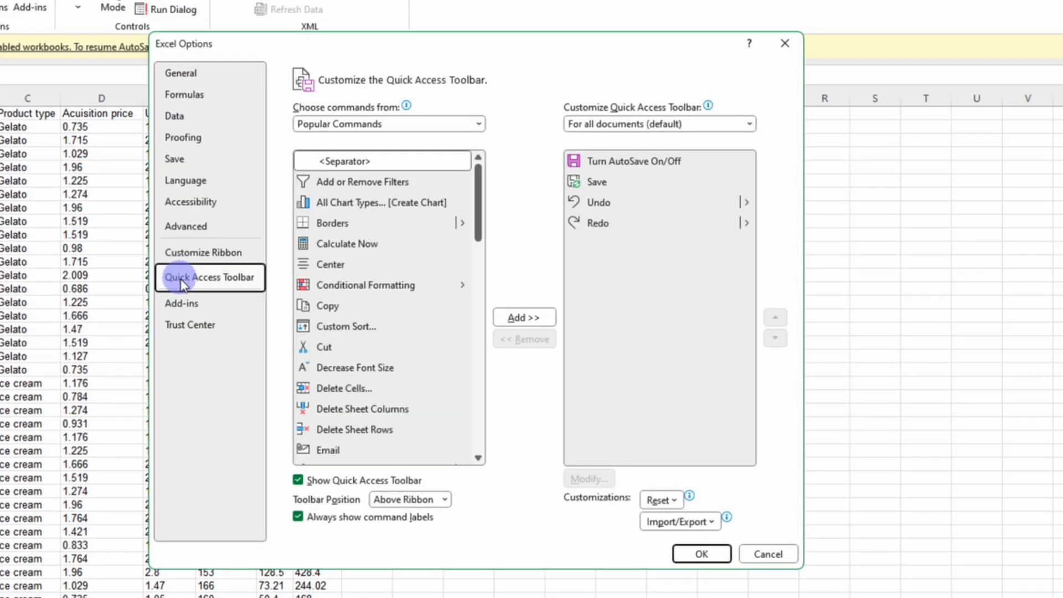
click(338, 124)
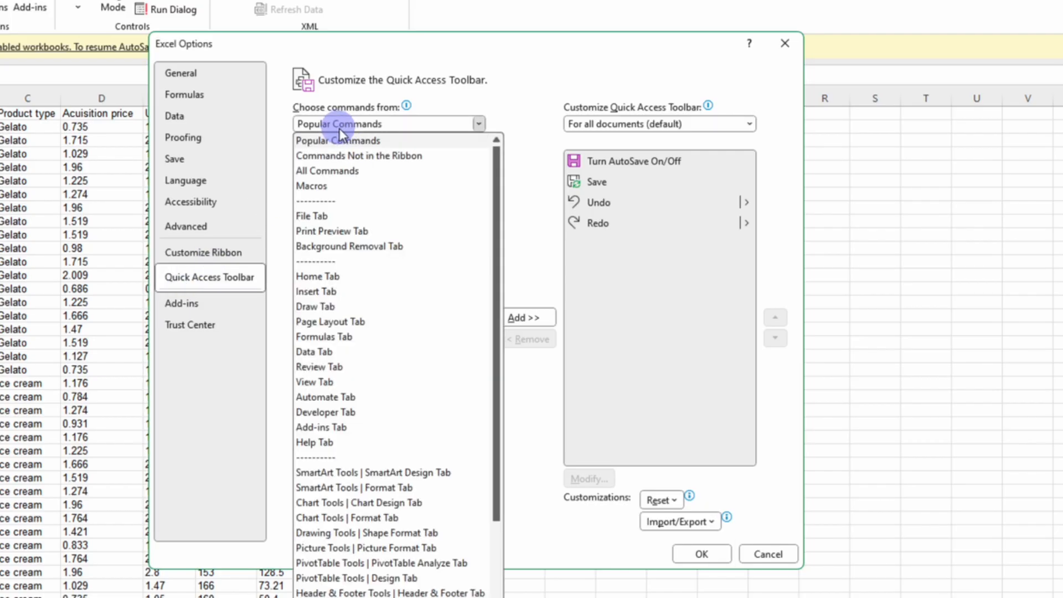
click(338, 186)
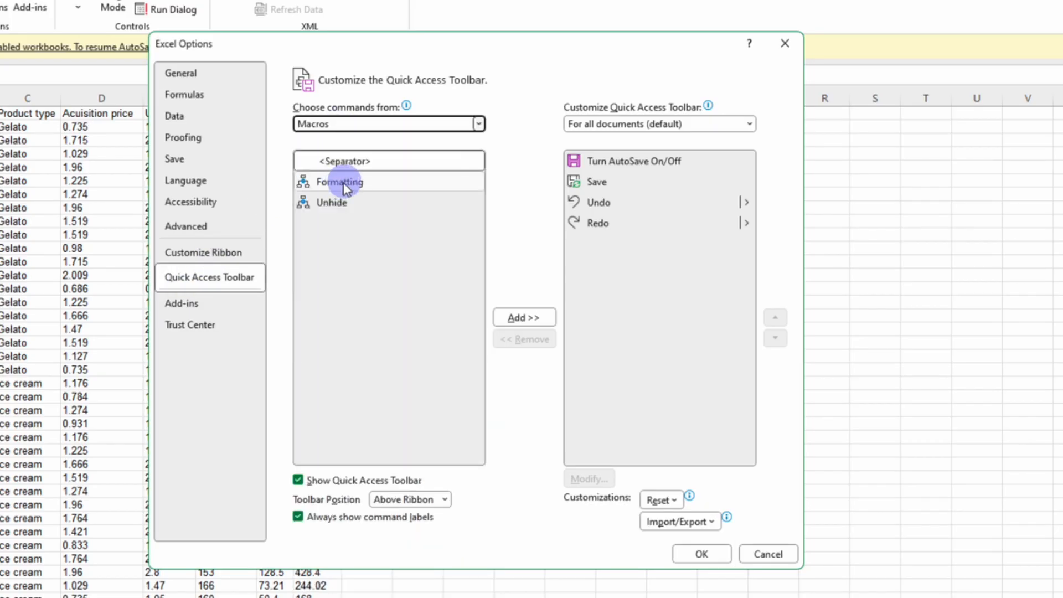
click(343, 184)
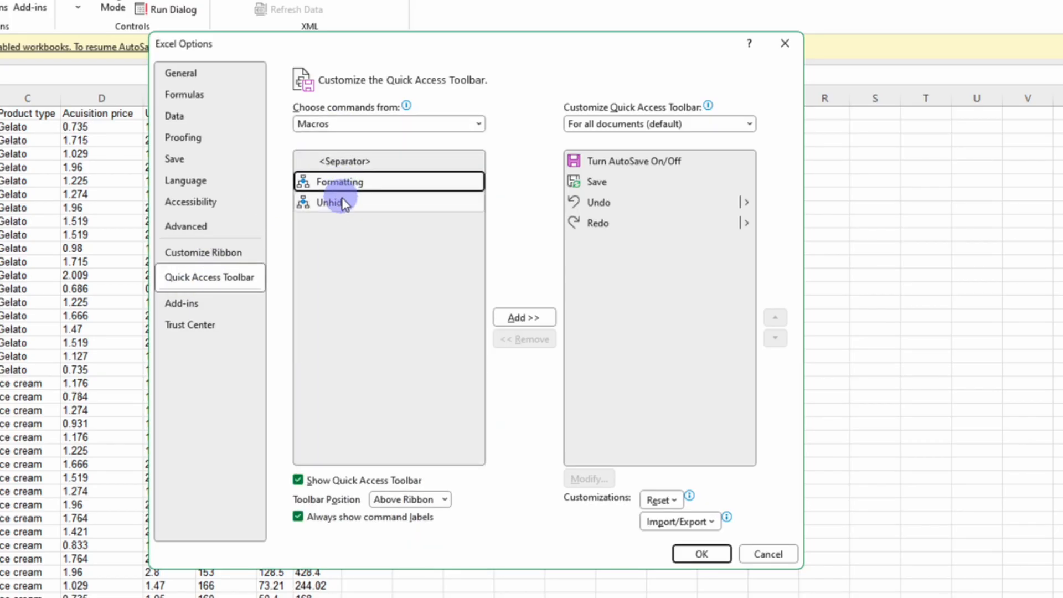
click(343, 202)
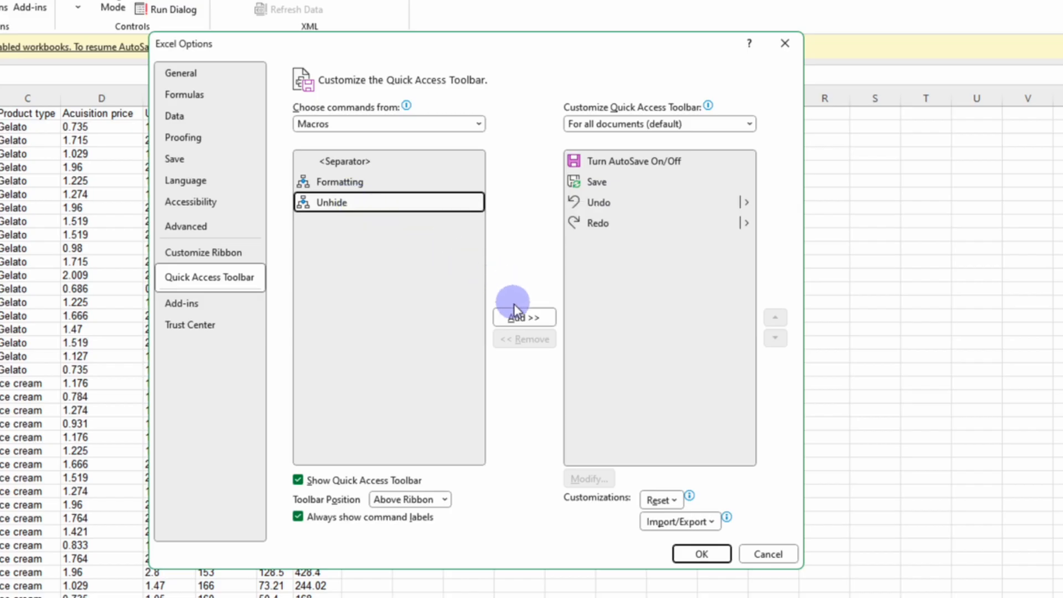
click(518, 320)
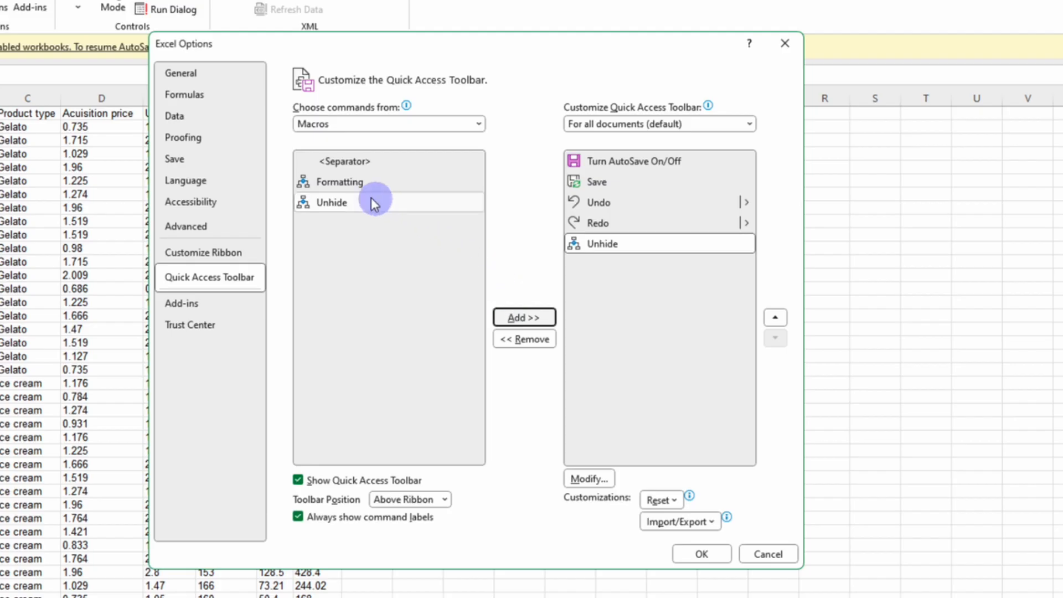
click(356, 182)
click(520, 318)
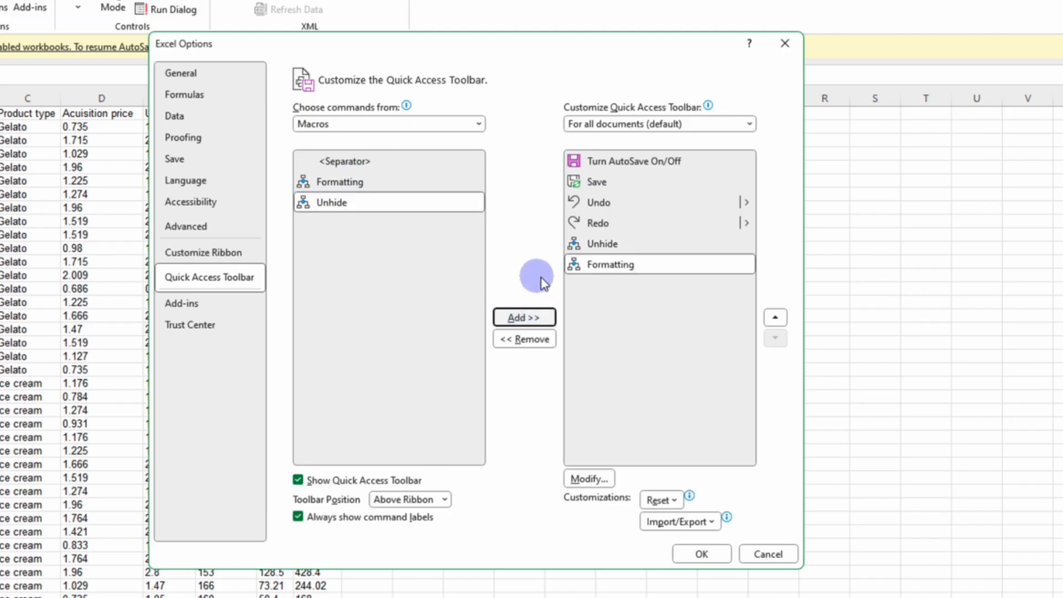
Give the Unhide toolbar button a document symbol
click(601, 244)
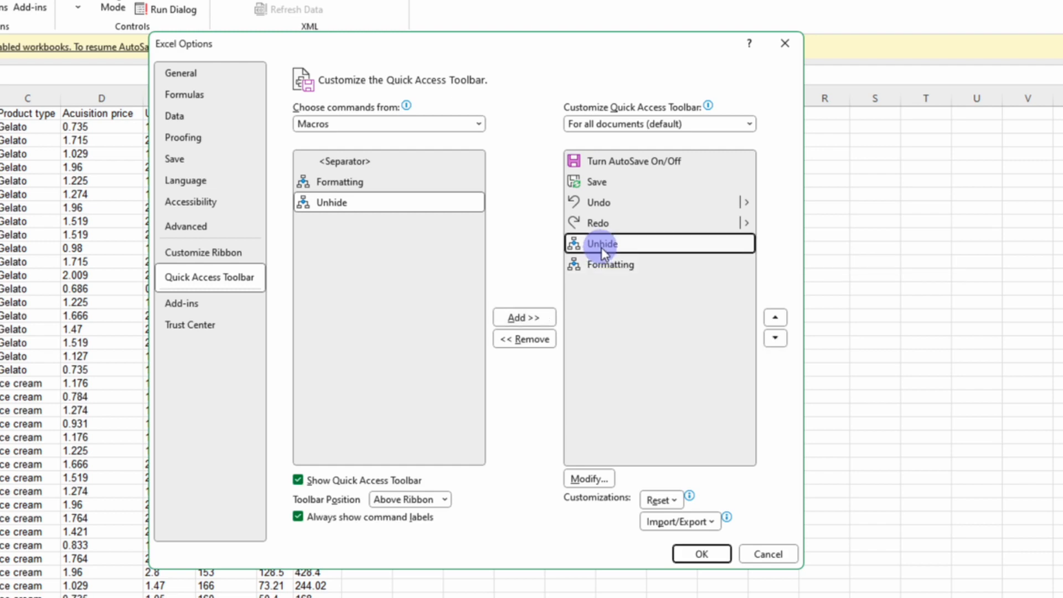
click(587, 479)
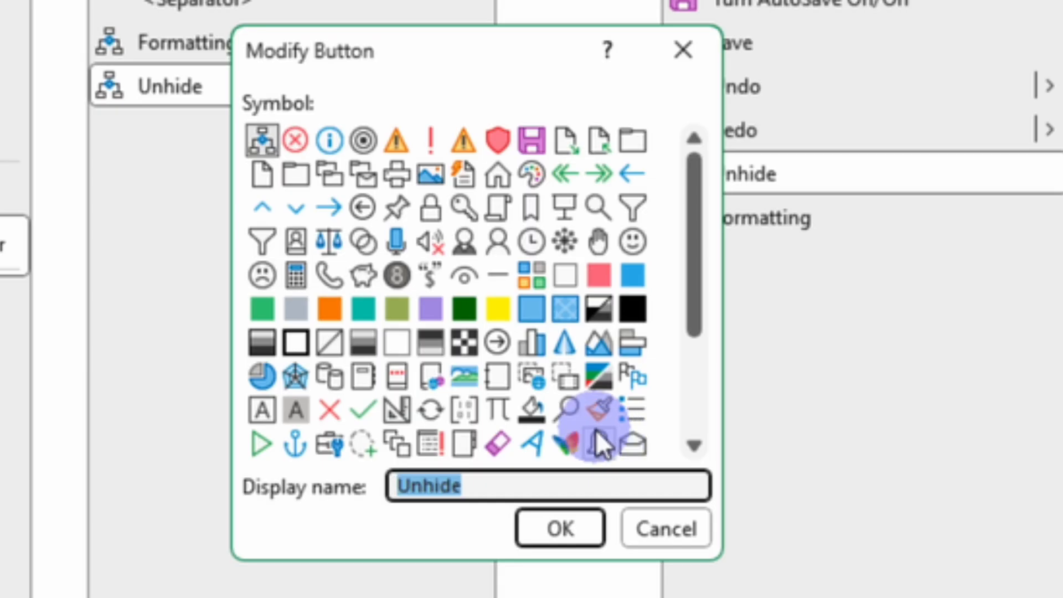
click(602, 144)
click(558, 526)
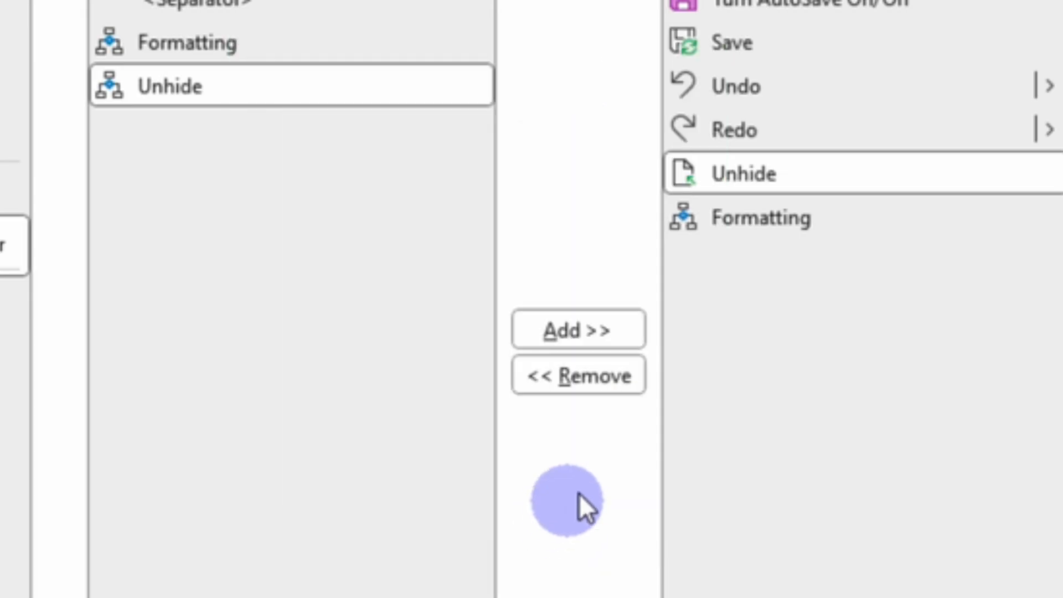
Give the Formatting toolbar button a letter A symbol and close the options
click(738, 211)
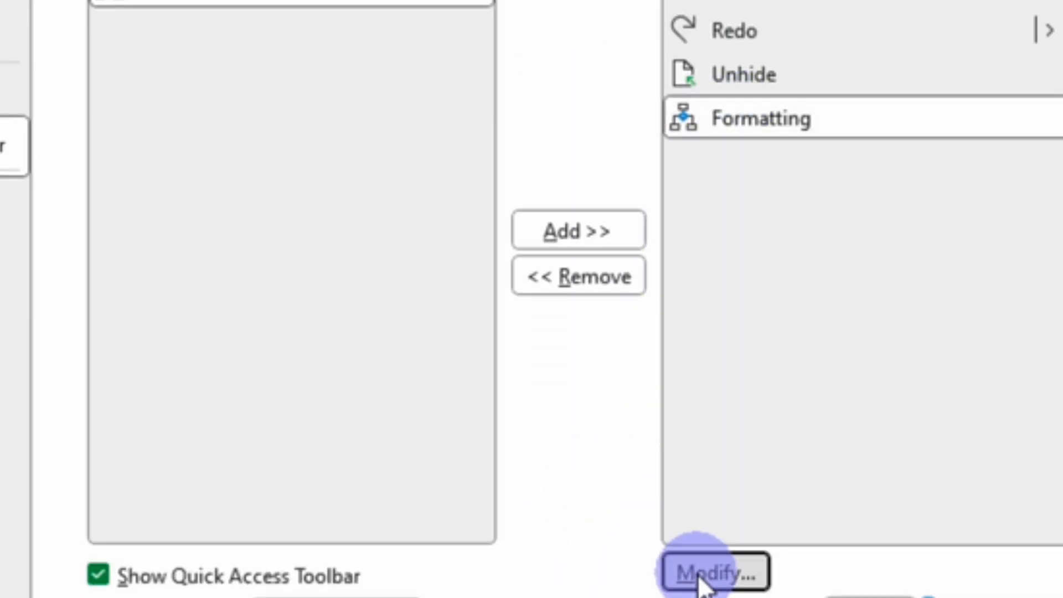
click(713, 593)
scroll(379, 199, down, 2)
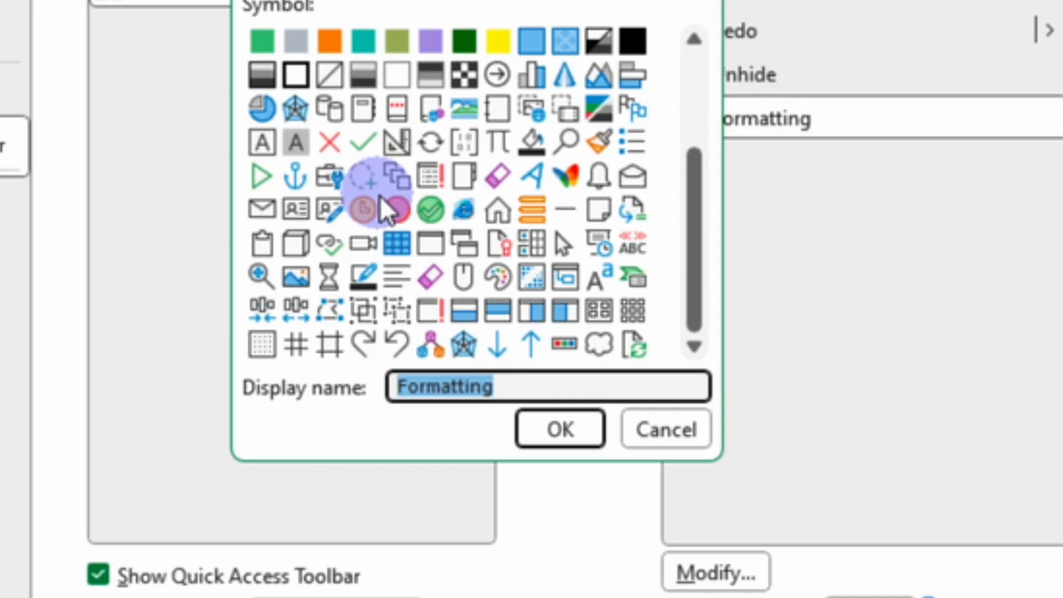
click(267, 144)
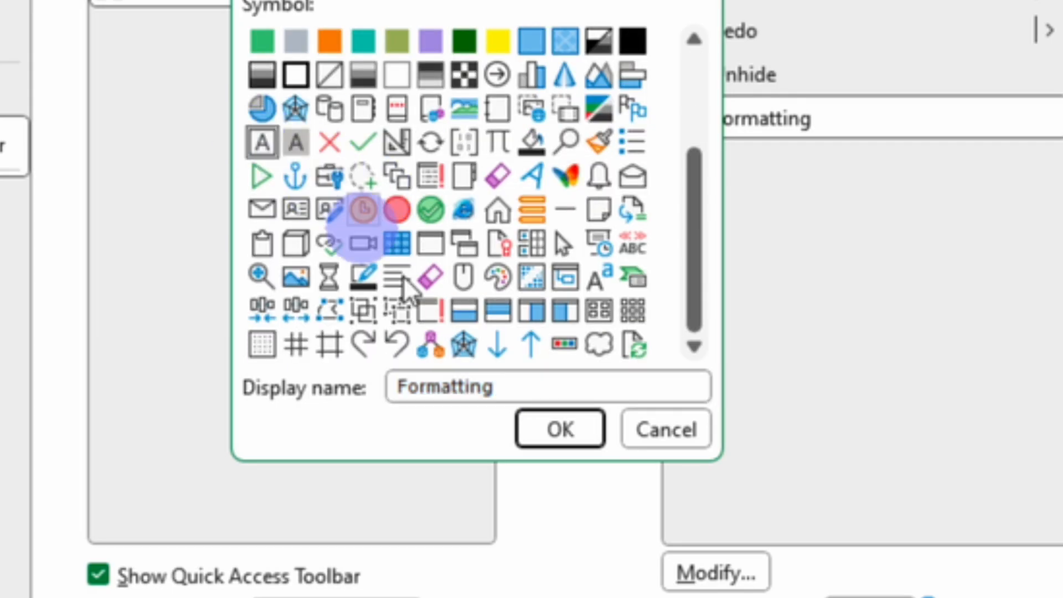
click(529, 433)
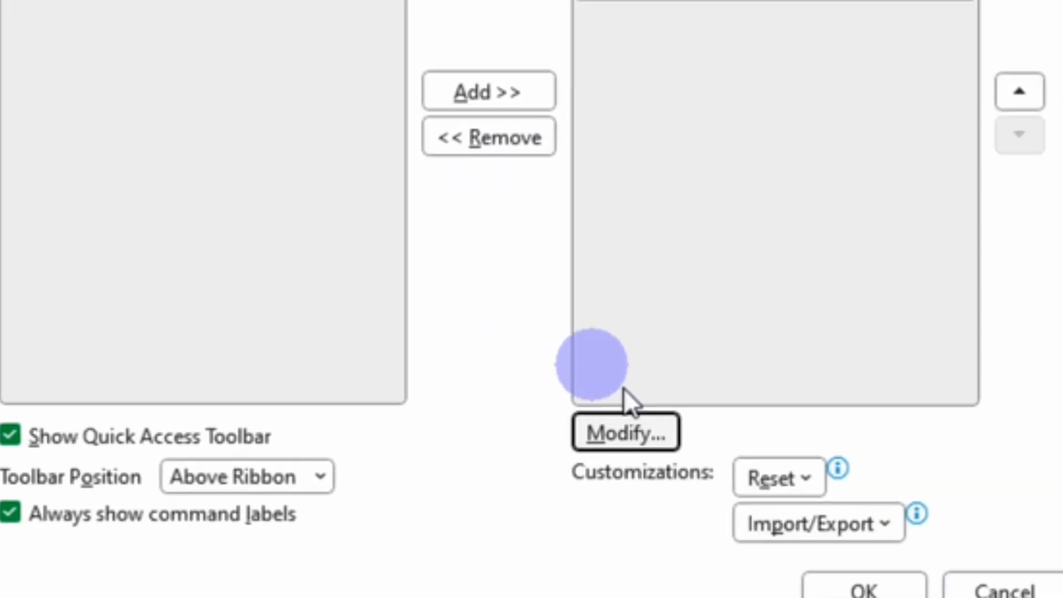
click(819, 559)
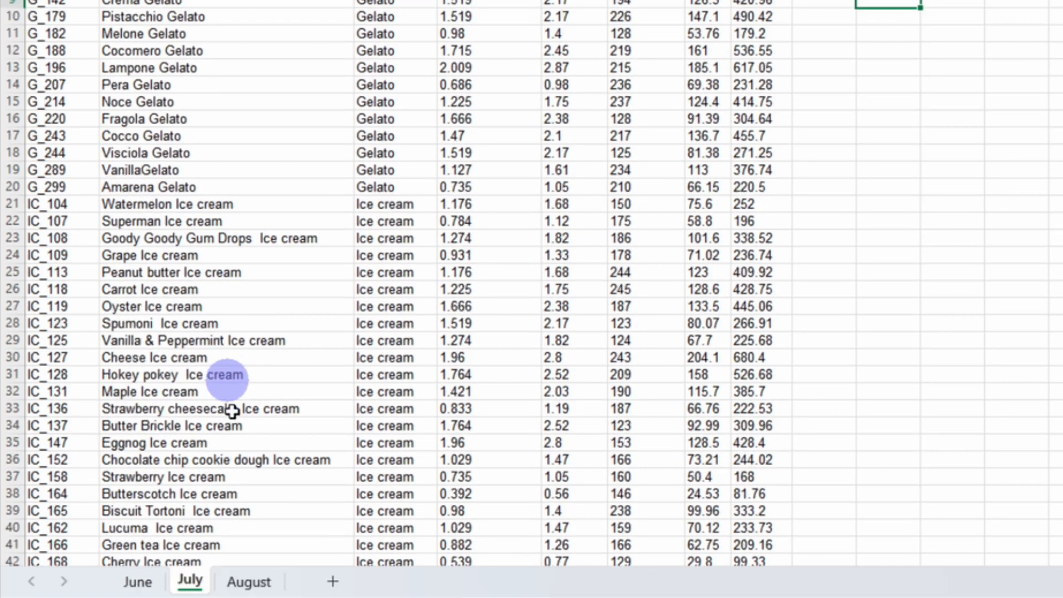
Switch to the August sheet and run the Unhide and Formatting macros from the toolbar buttons
click(248, 579)
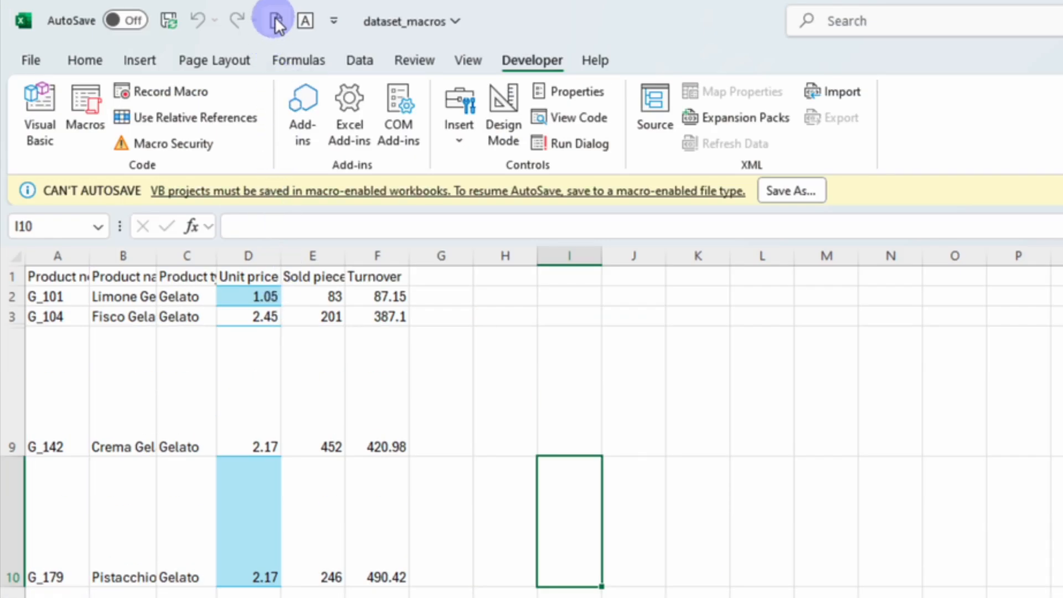
click(275, 23)
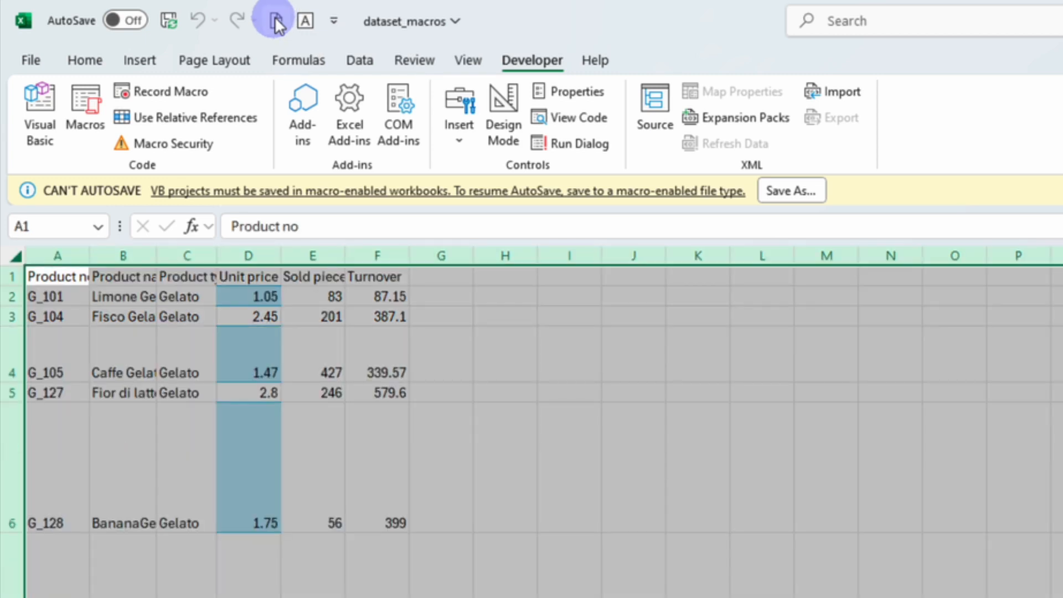
click(303, 19)
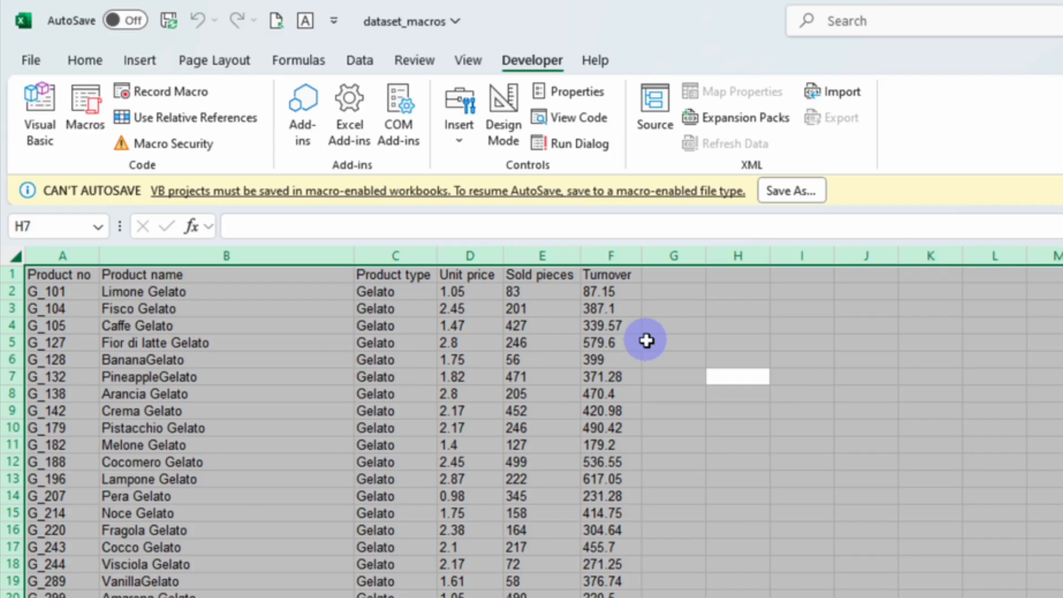
Open the Formatting macro for editing in the VBA editor and browse the project's sheets and modules
click(89, 105)
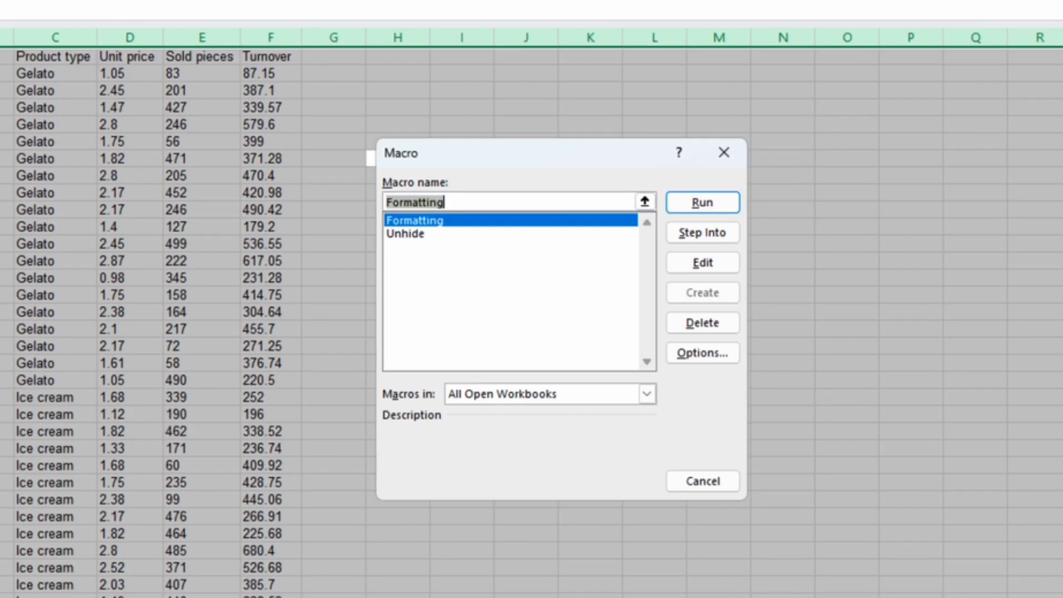
click(702, 262)
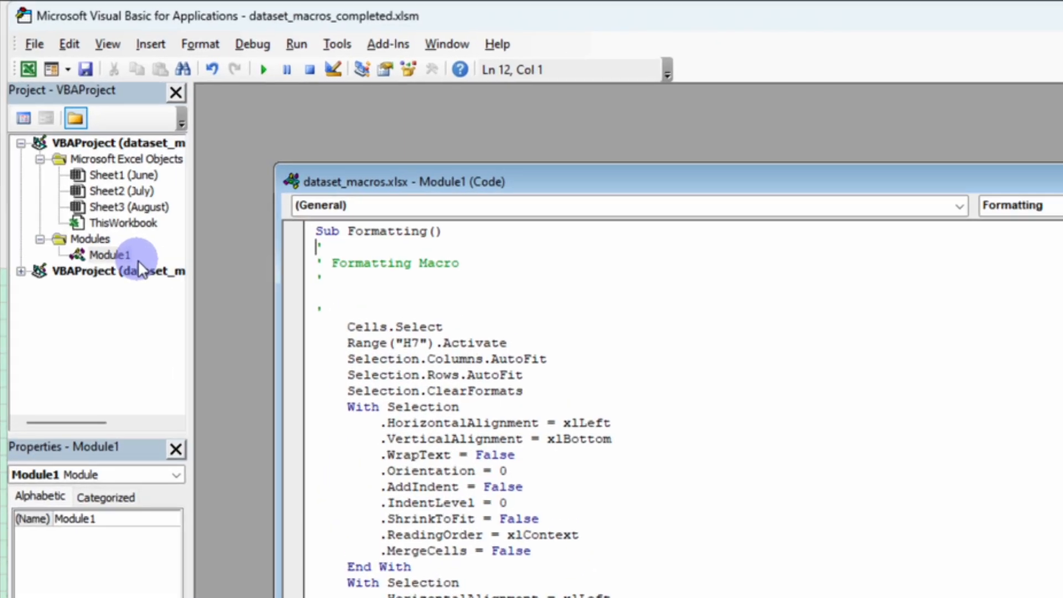
click(114, 174)
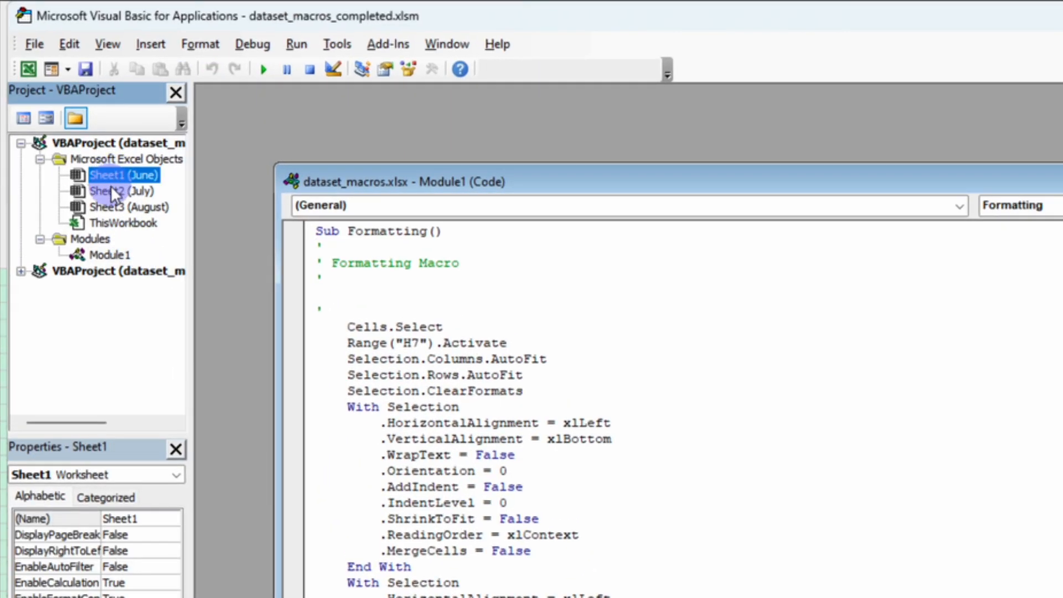
click(110, 188)
click(105, 207)
click(104, 222)
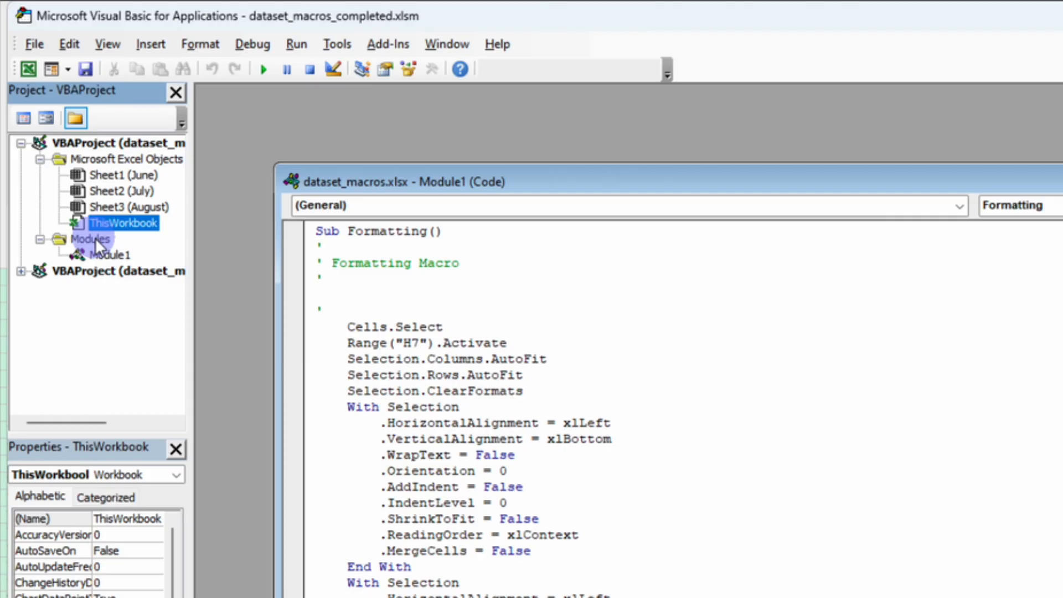
click(95, 238)
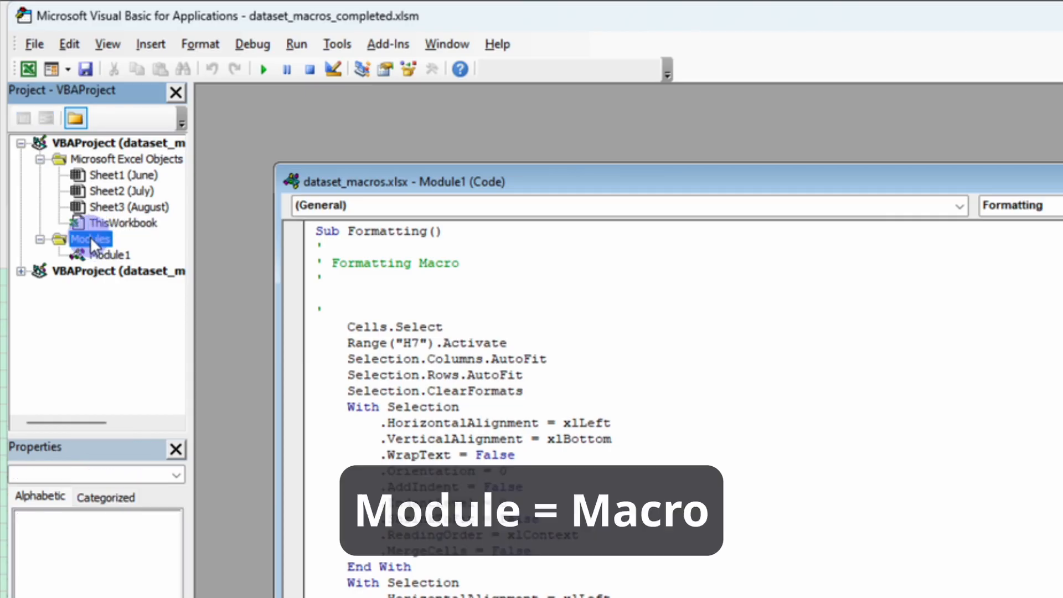
click(108, 250)
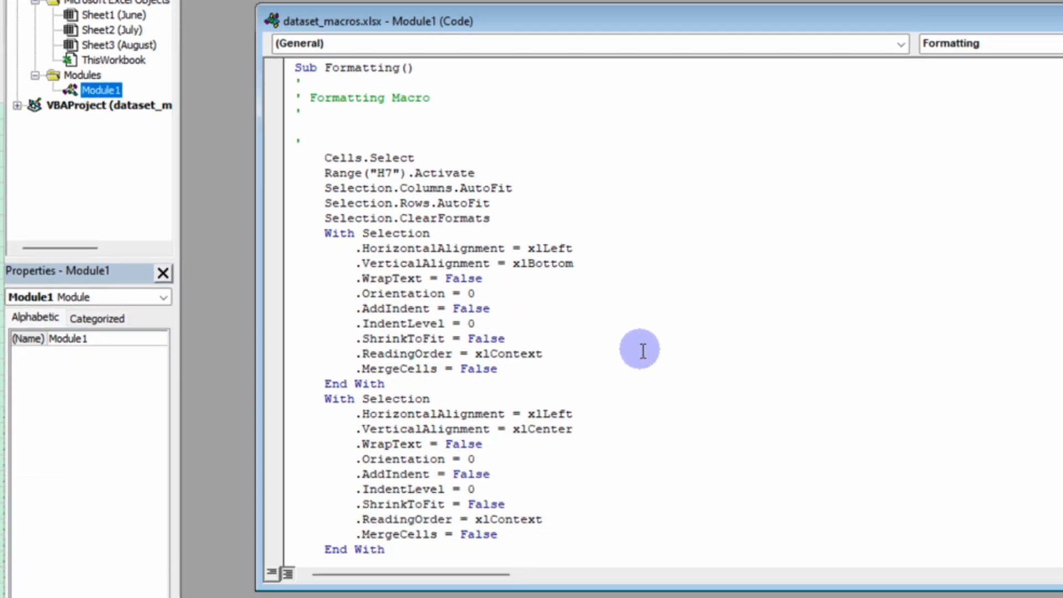
Review the code of the Unhide and Formatting macros in Module1
click(626, 505)
scroll(626, 505, down, 9)
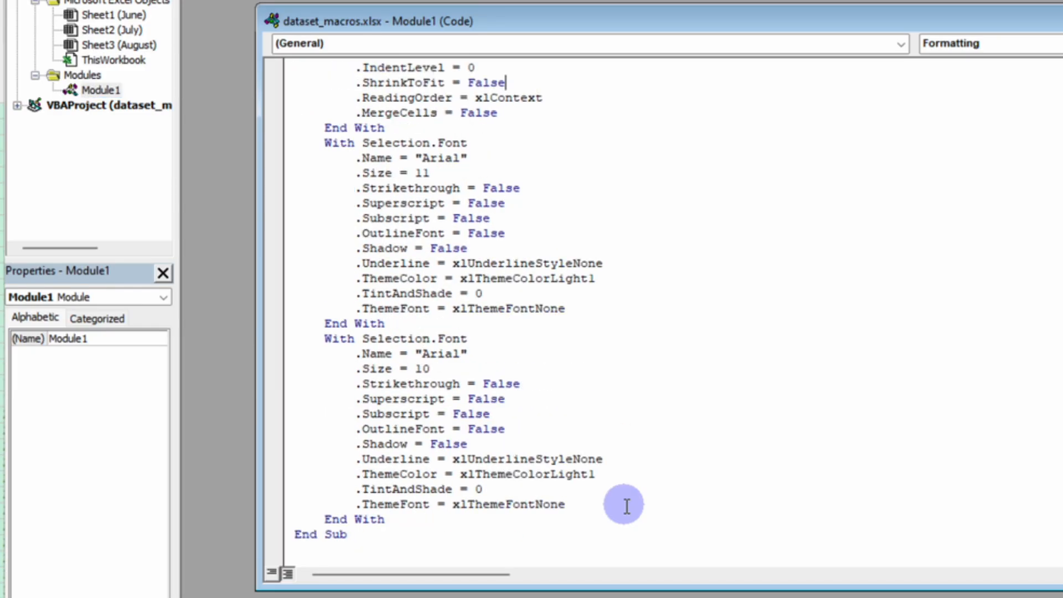
scroll(626, 504, up, 13)
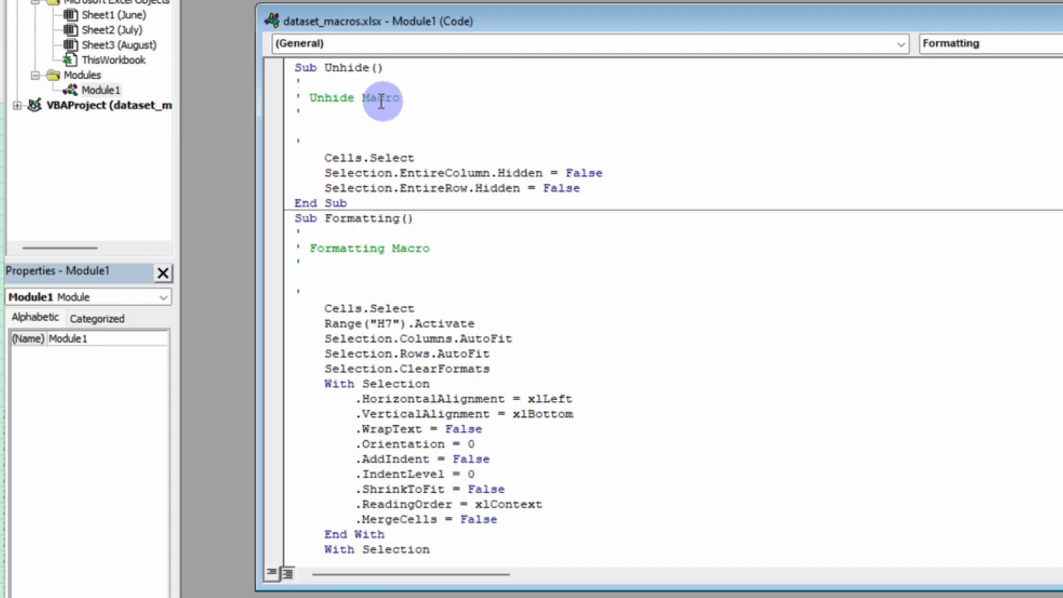
drag(298, 68, 557, 199)
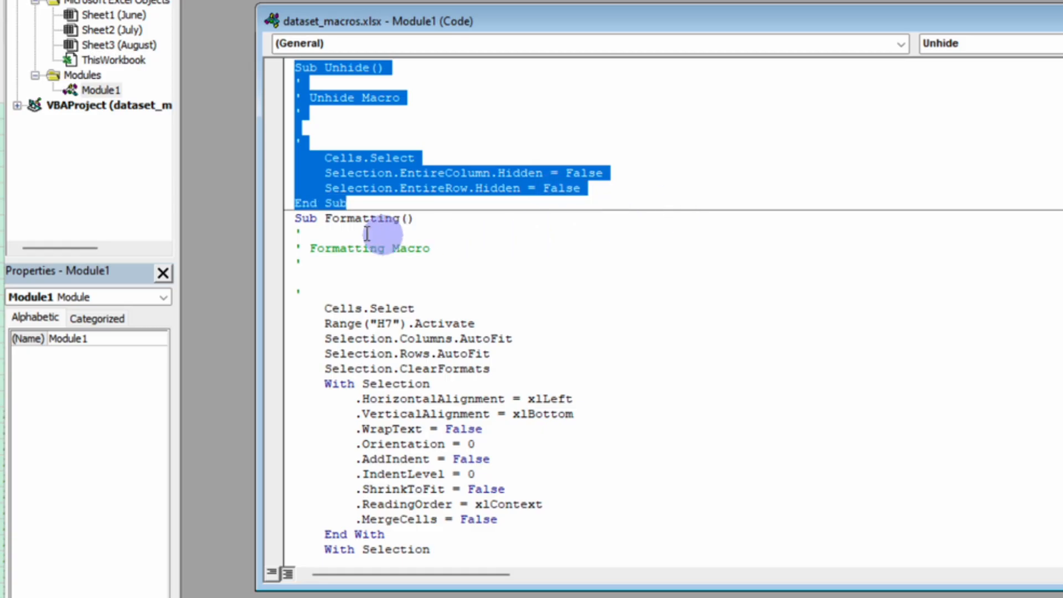
drag(294, 217, 753, 581)
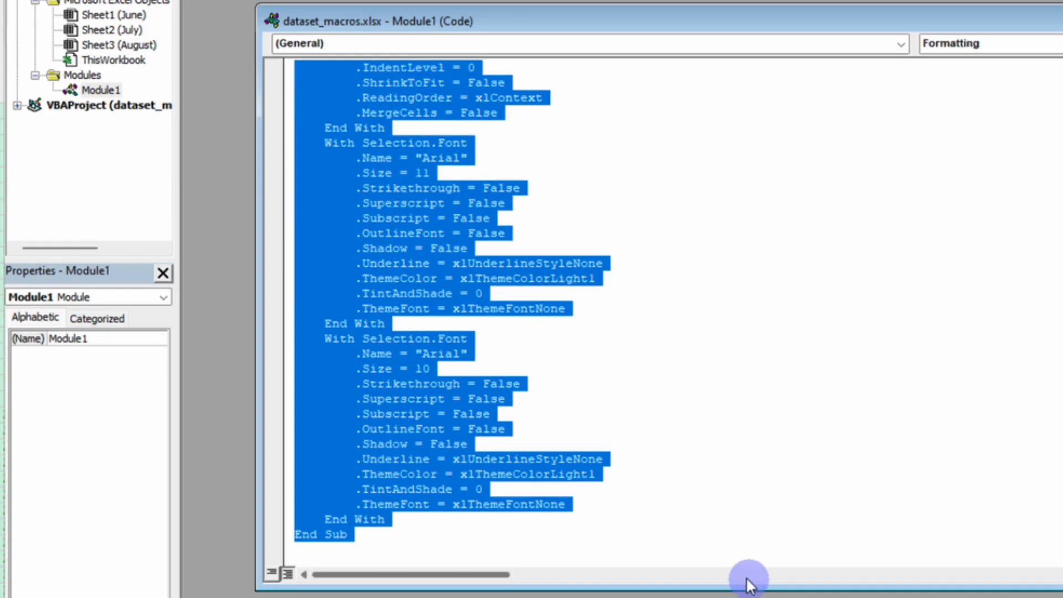
scroll(729, 520, up, 9)
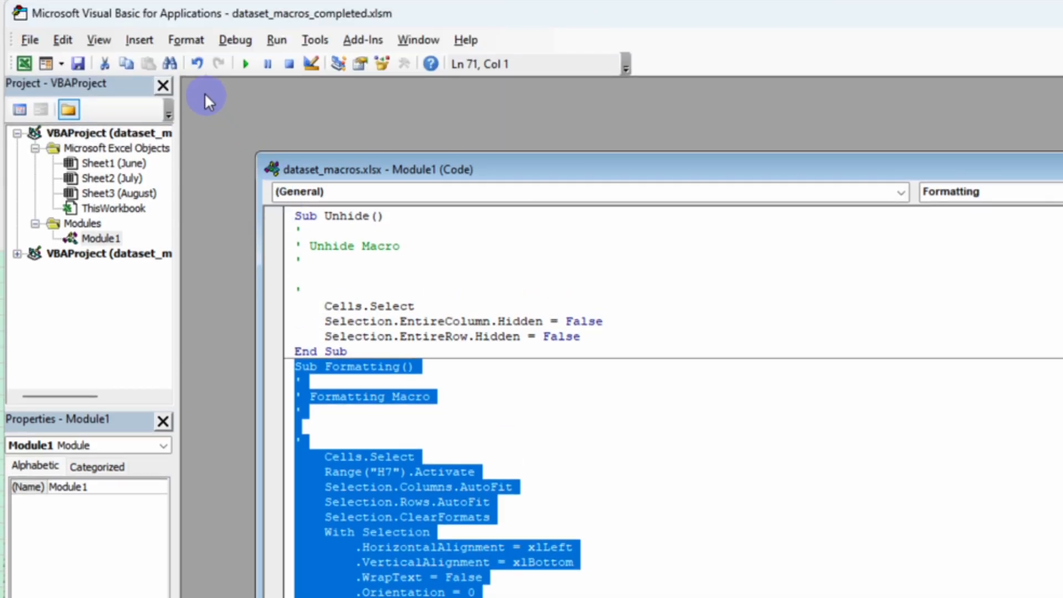
Insert a new module and start a macro named FirstSpreadsheet
click(138, 40)
click(162, 102)
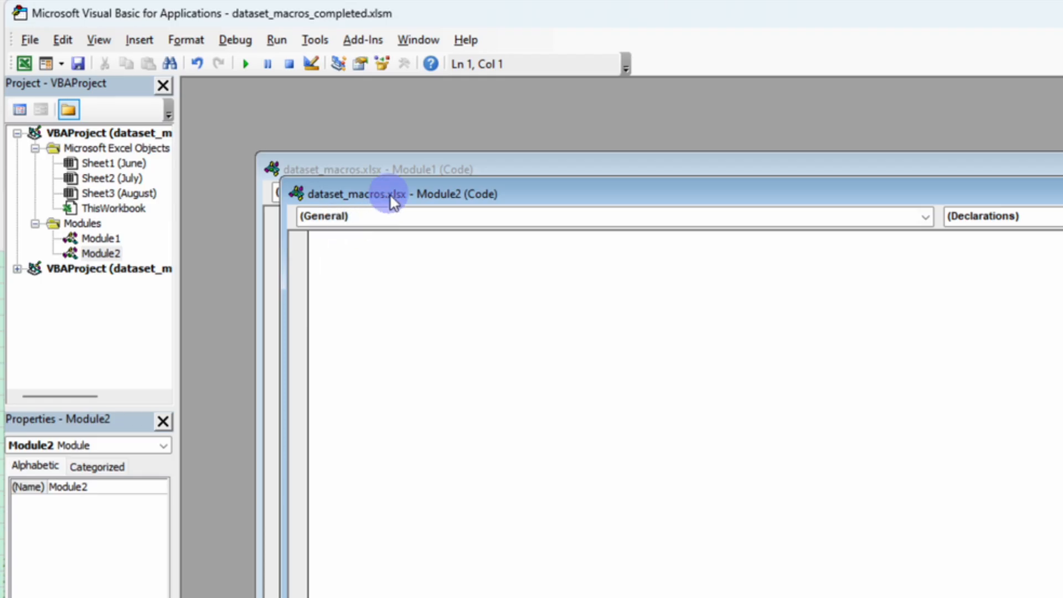
drag(390, 195, 375, 269)
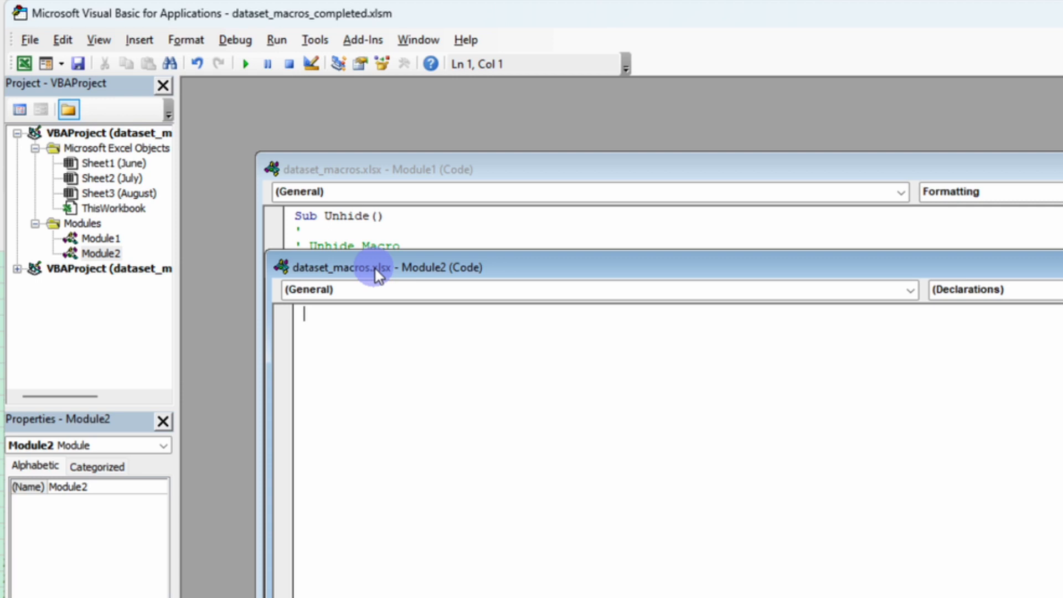
text(Sub Fir)
text(st)
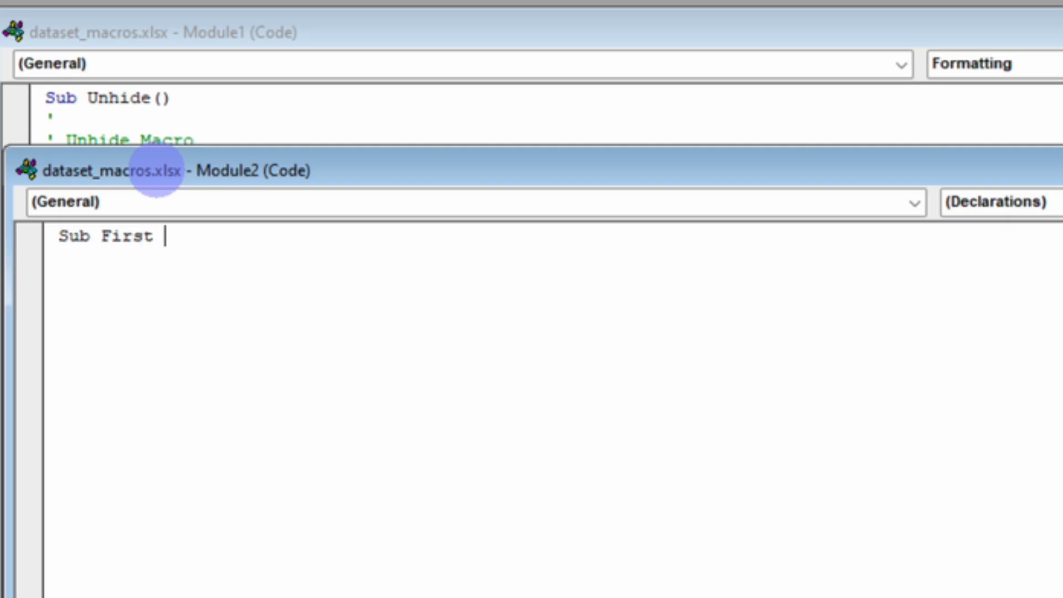
key(BackSpace)
text(Spreadsheet())
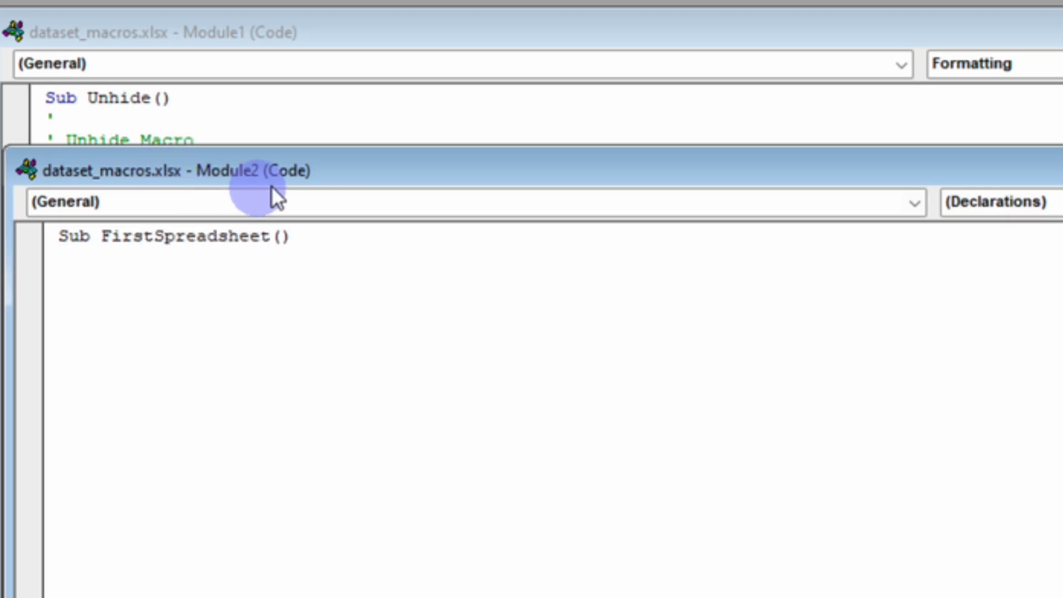
key(Return)
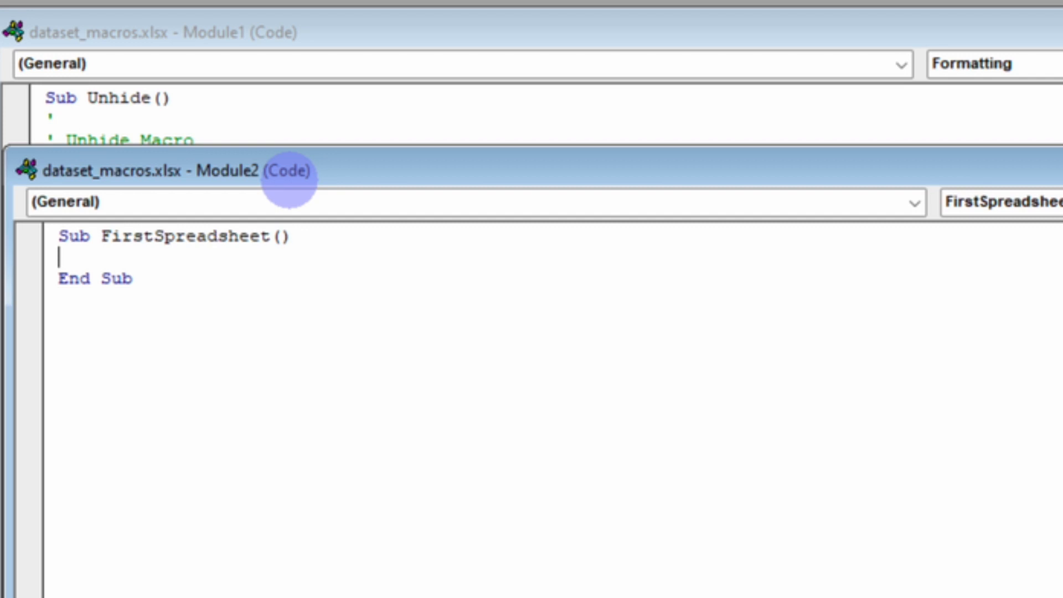
Add a line inside FirstSpreadsheet that selects the June sheet with Sheets("June").Select
key(Down)
key(shift+Right)
key(shift+Right)
key(shift+Right)
key(shift+Right)
key(shift+Right)
key(shift+Right)
key(shift+Right)
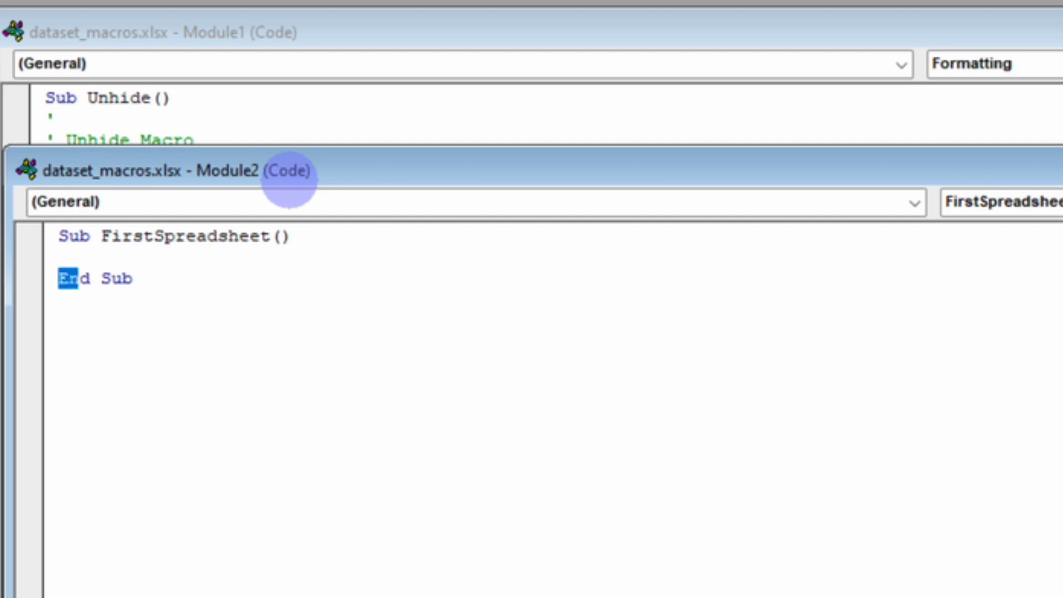
key(Left)
key(Up)
key(Return)
key(Return)
key(Up)
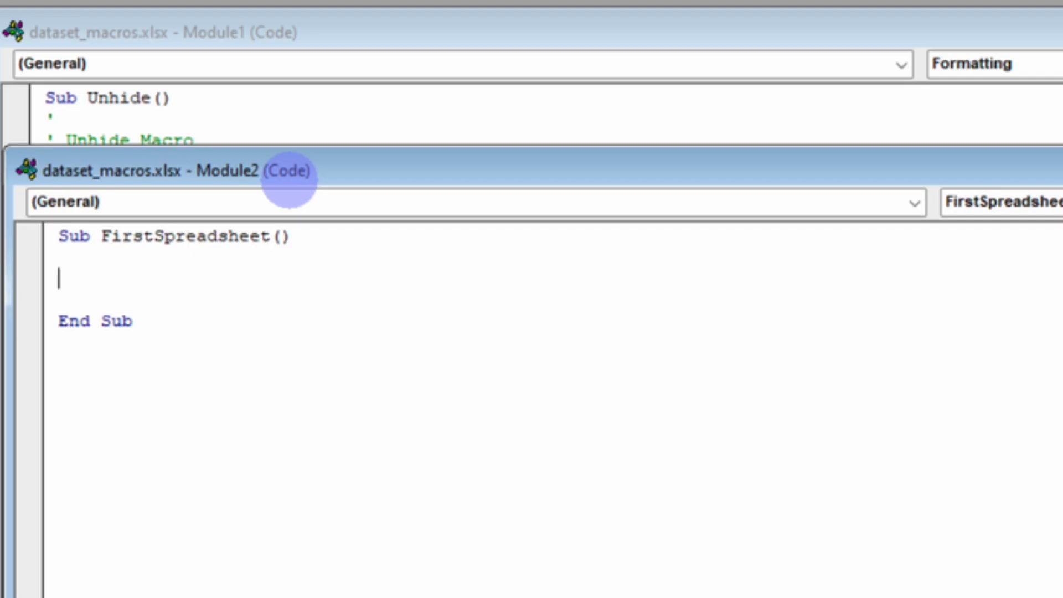
text(Shee)
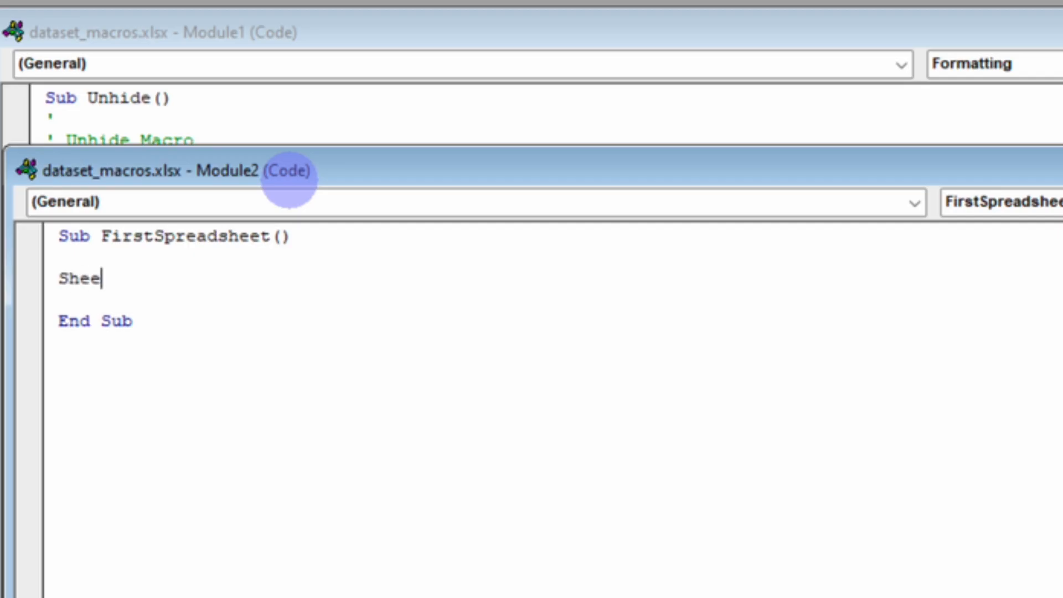
text(ts()
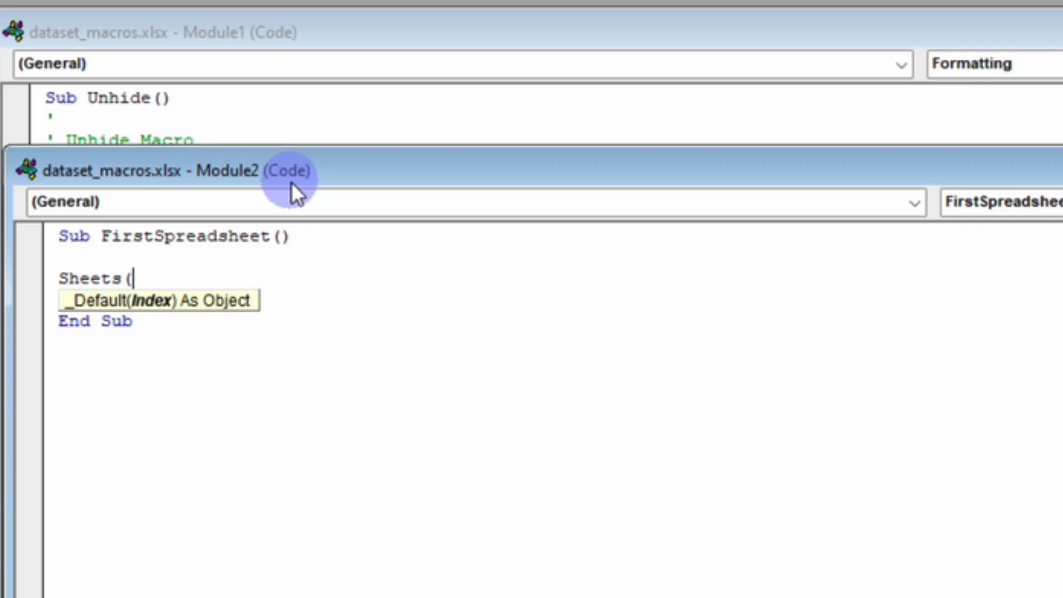
text("june")
key(BackSpace)
key(BackSpace)
key(BackSpace)
key(BackSpace)
key(BackSpace)
text(June"))
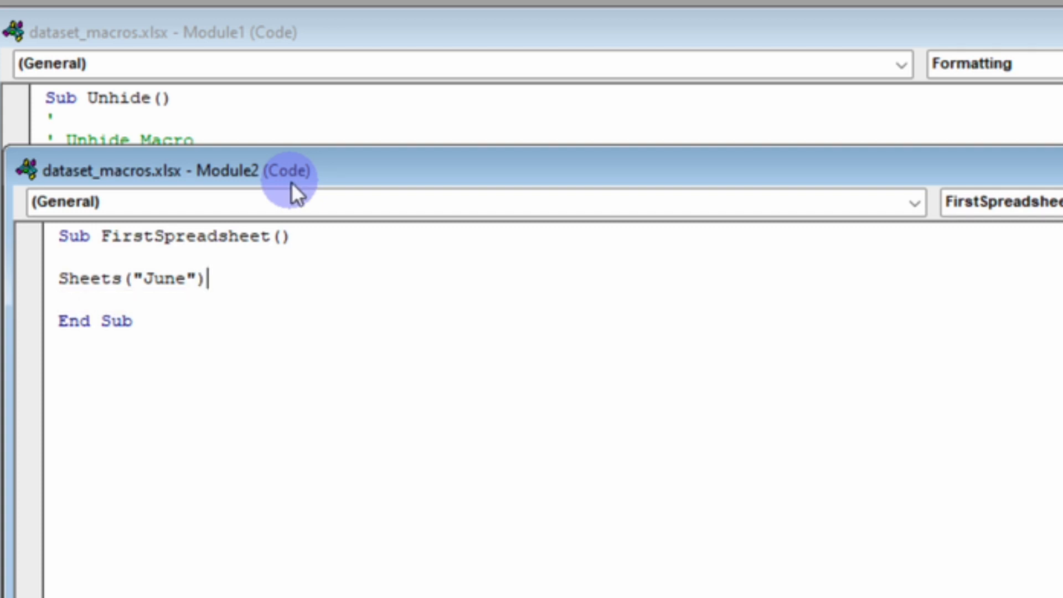
text(.Select)
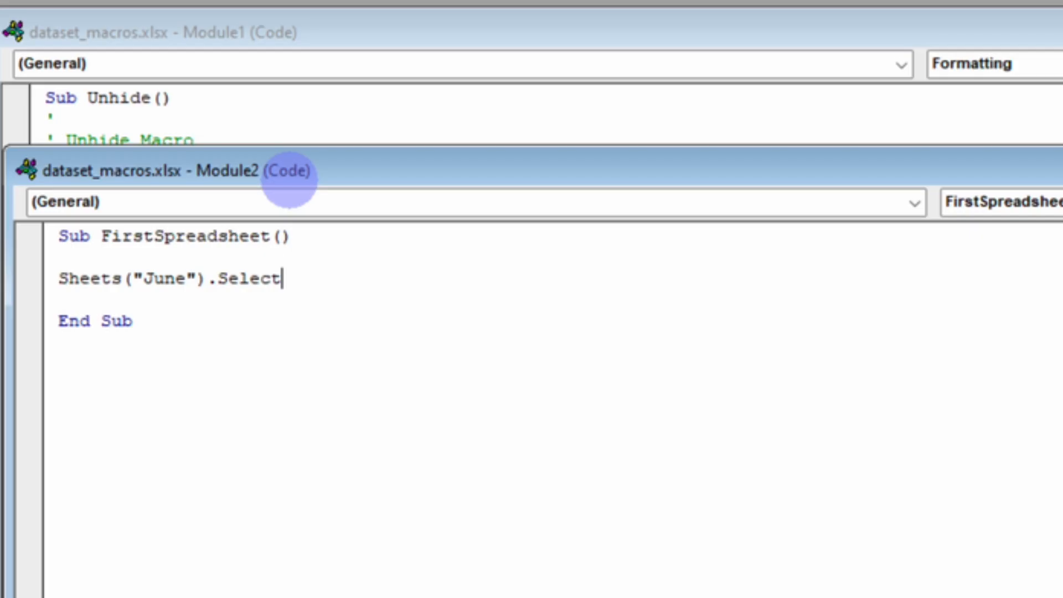
Change the sheet name in the Select line to August
click(186, 278)
key(BackSpace)
key(BackSpace)
key(BackSpace)
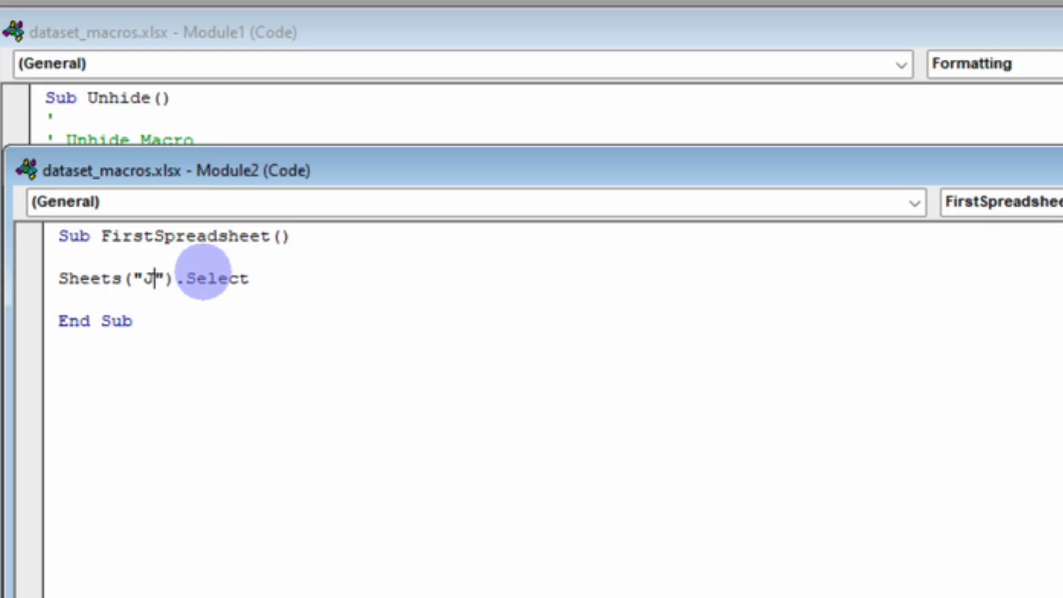
key(BackSpace)
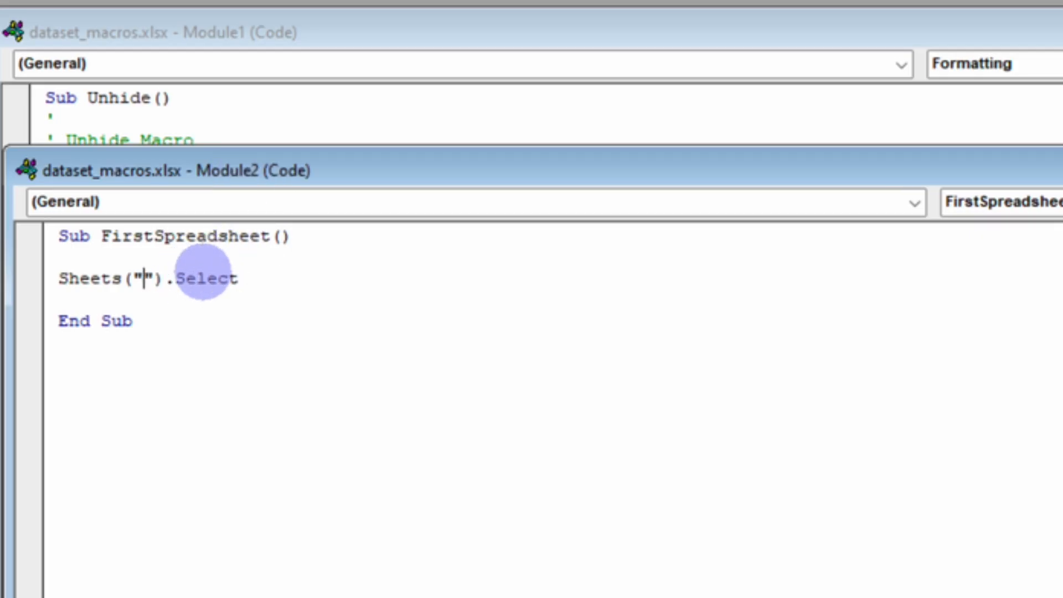
text(August)
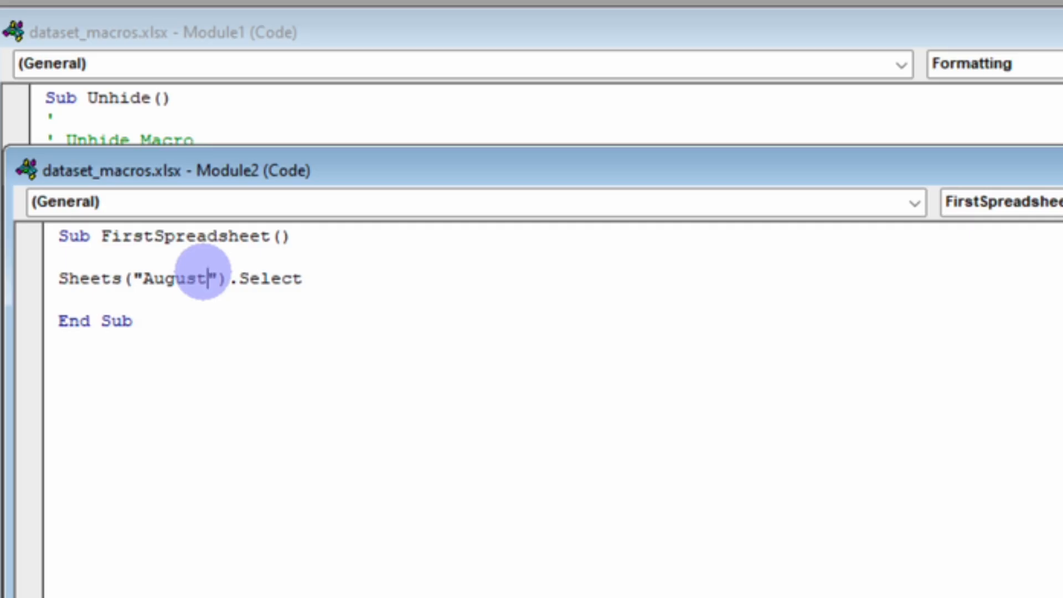
Replace the quoted sheet name with the index 1 so the line reads Sheets(1).Select, and save the module
key(Right)
key(shift+Left)
key(shift+Left)
key(shift+Left)
key(shift+Left)
key(shift+Left)
key(shift+Left)
key(shift+Left)
key(shift+Left)
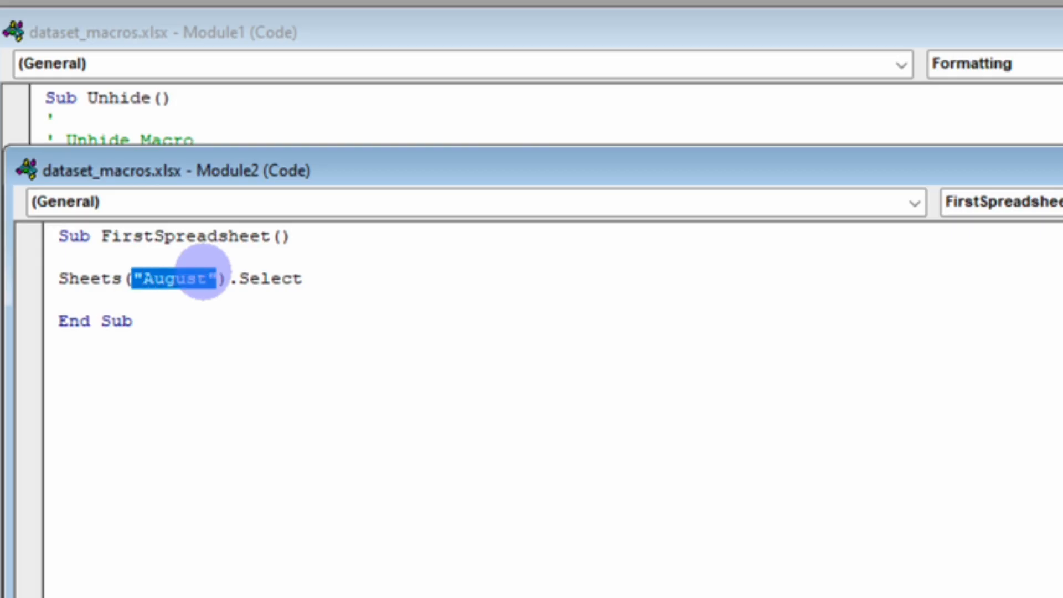
text(1)
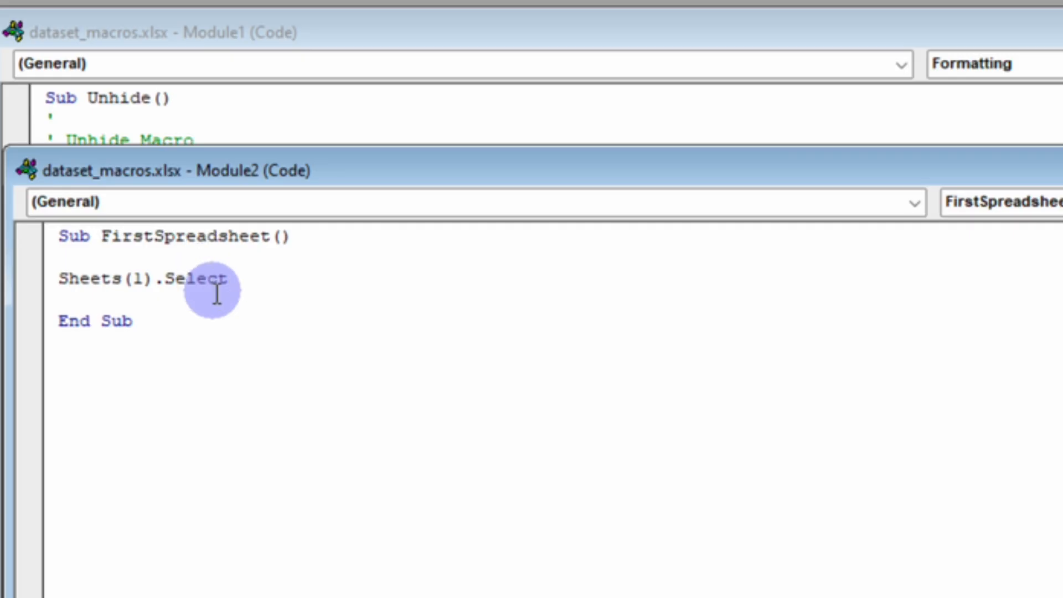
key(ctrl+s)
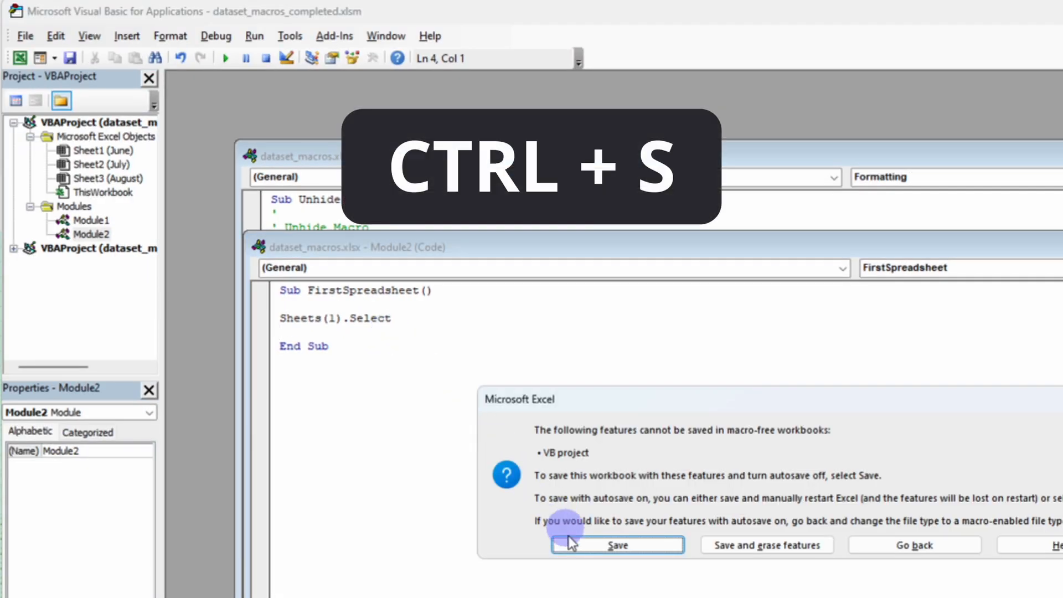
click(569, 537)
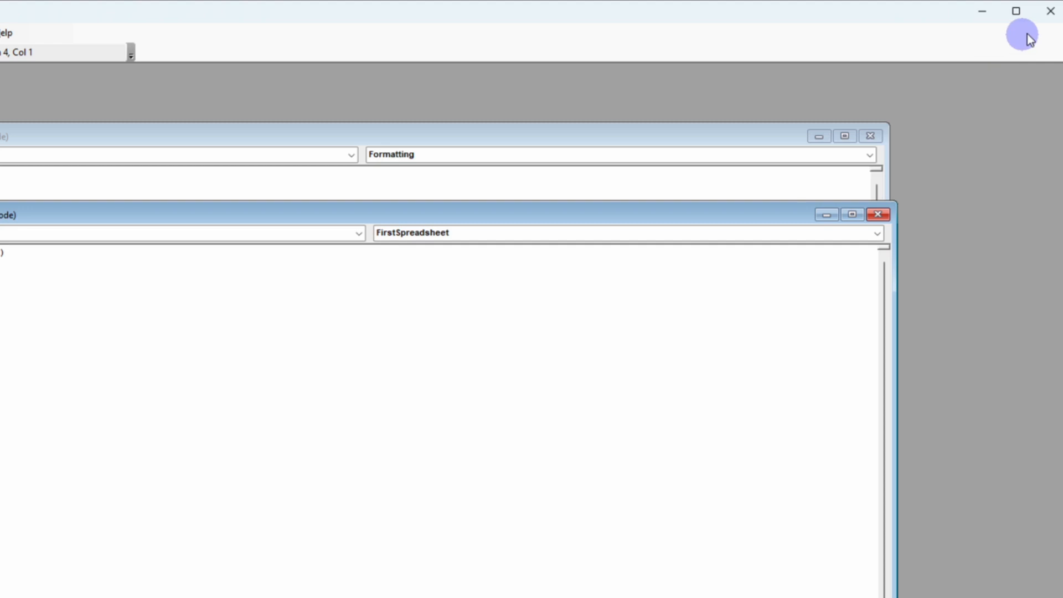
Close the VBA editor and run the FirstSpreadsheet macro from the workbook
click(1050, 10)
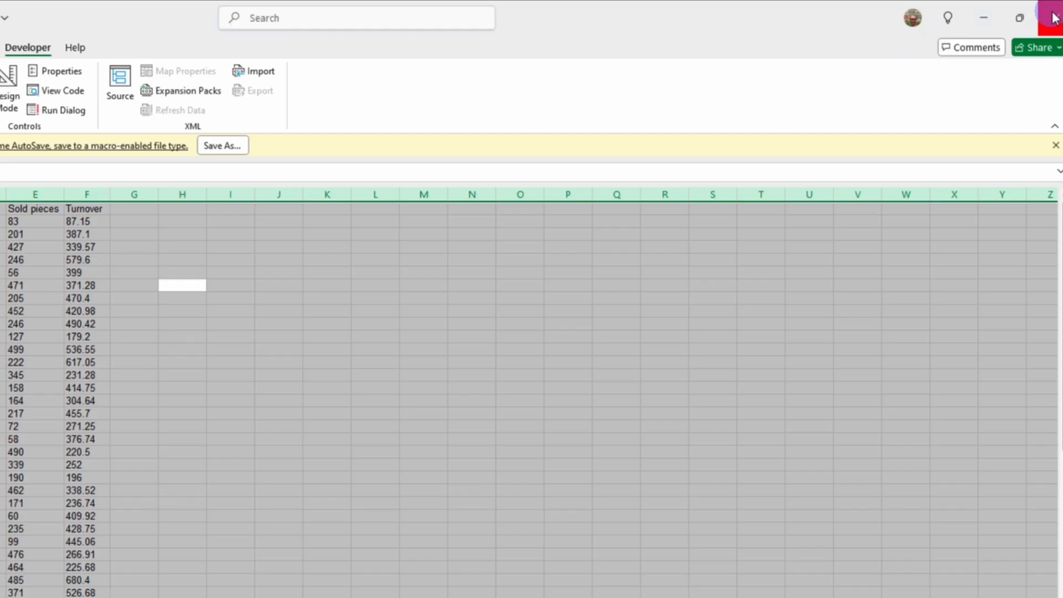
click(319, 247)
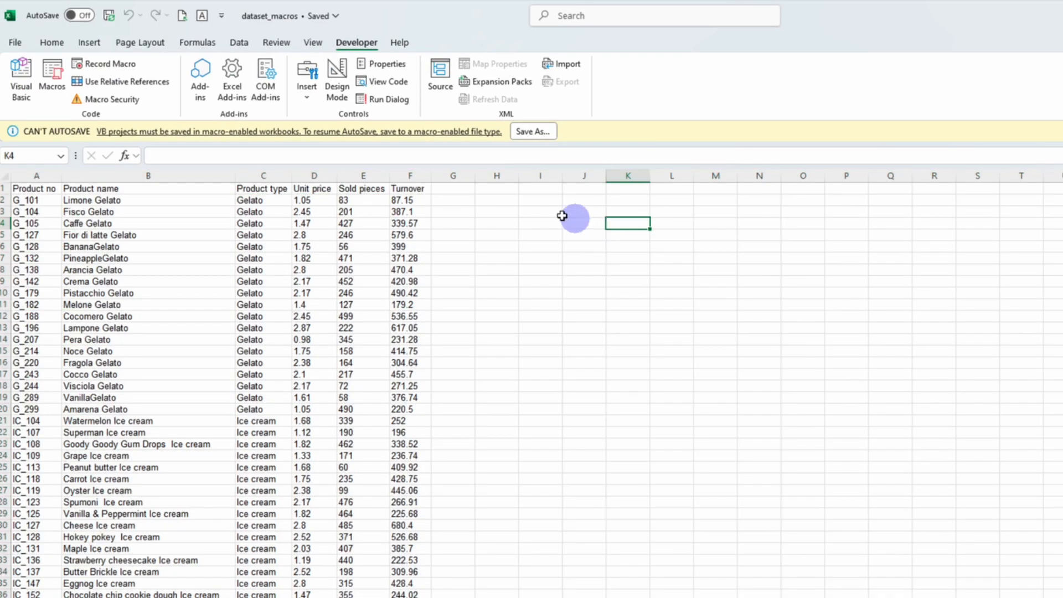
click(50, 75)
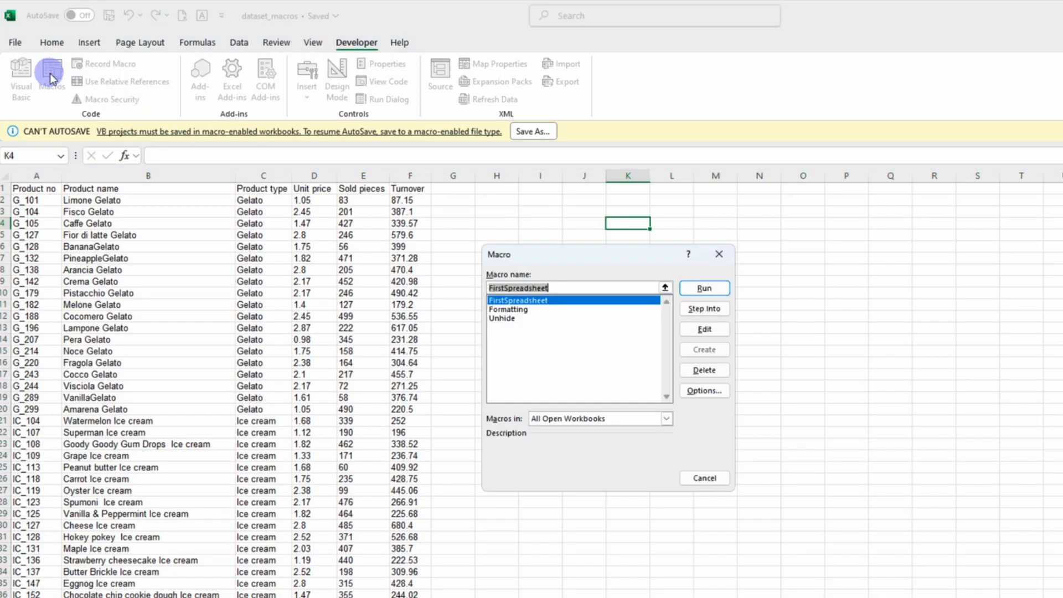
click(343, 150)
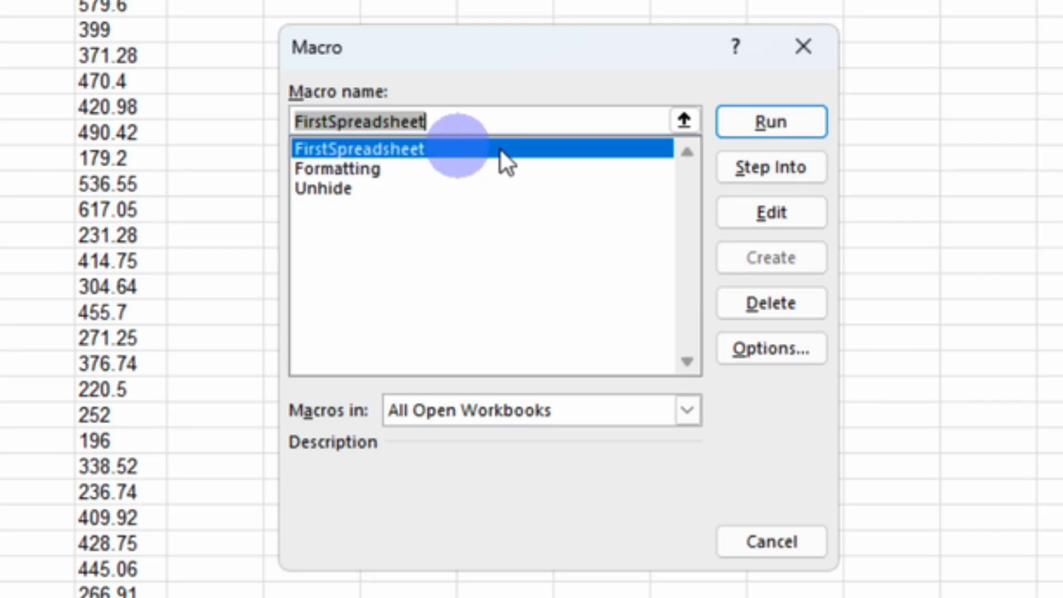
click(790, 122)
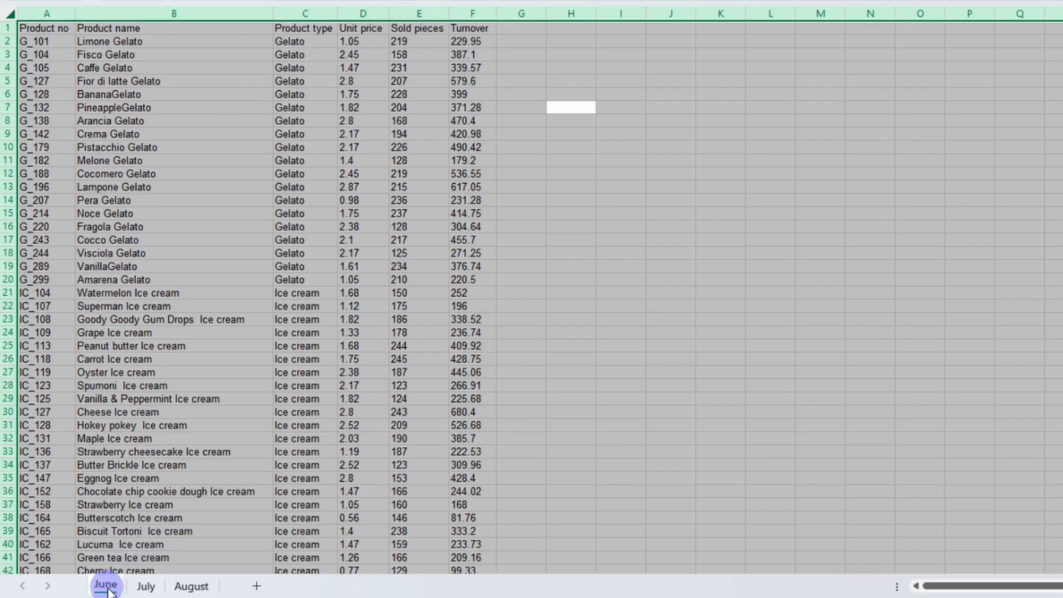
Move the June sheet tab to the end and run FirstSpreadsheet again
drag(109, 591, 224, 592)
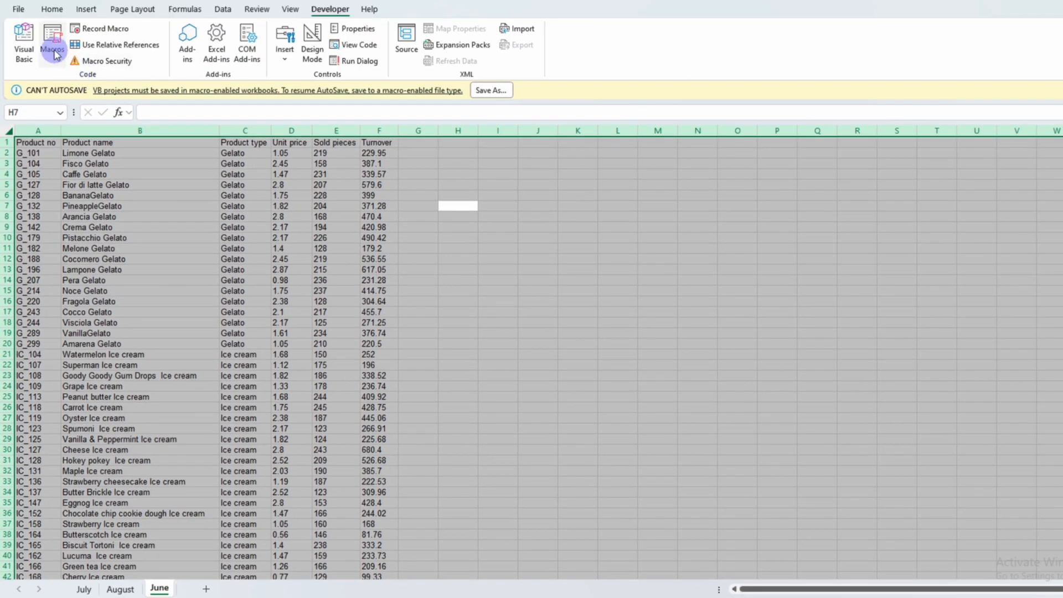
click(54, 54)
click(640, 234)
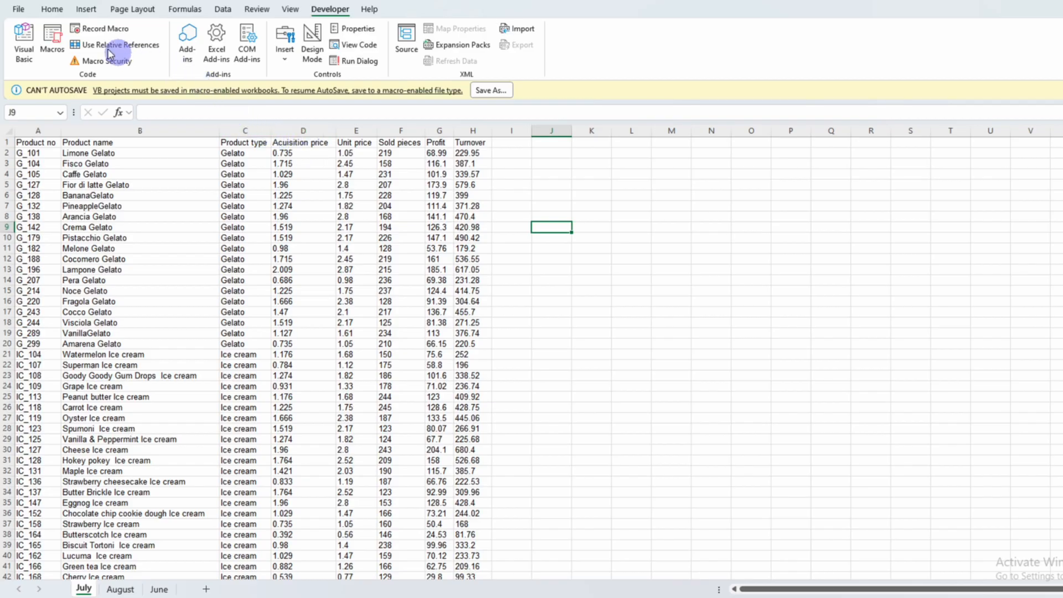
Open the Quick Access Toolbar options, show the macros list, and add the FirstSpreadsheet macro to the toolbar
click(18, 12)
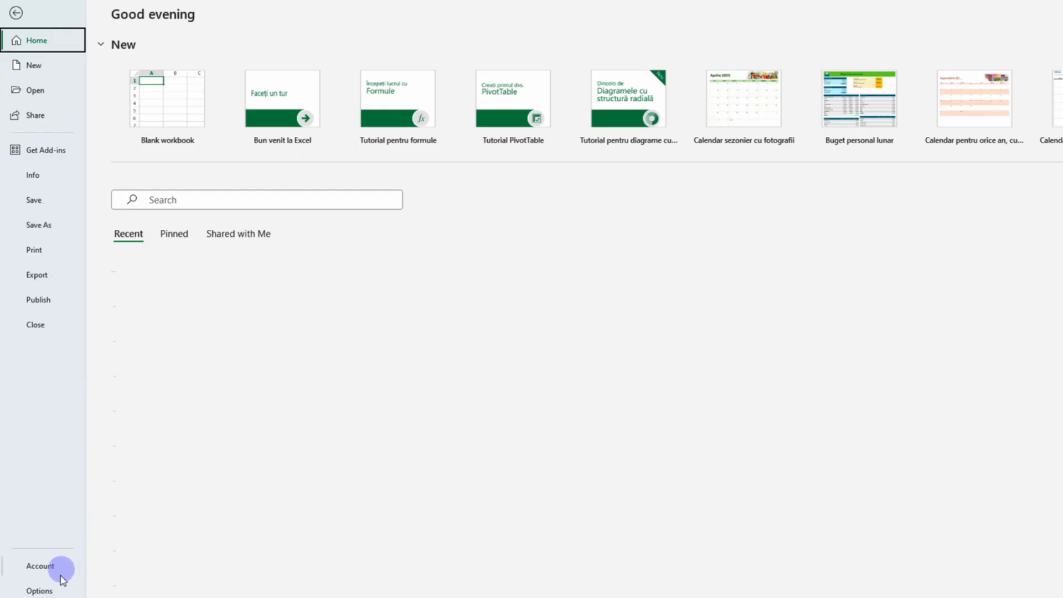
click(51, 590)
click(382, 271)
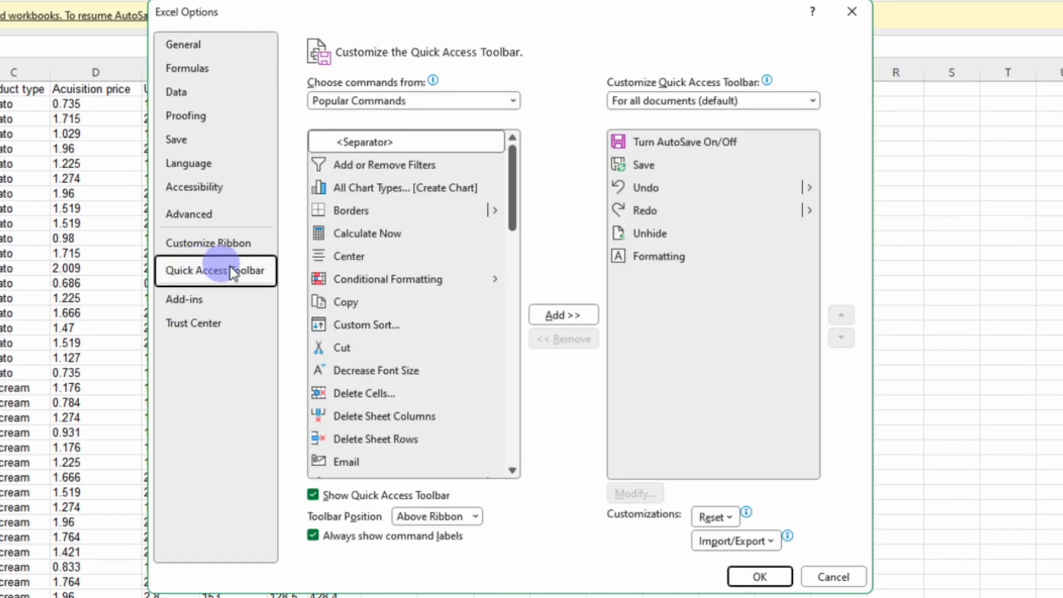
click(383, 100)
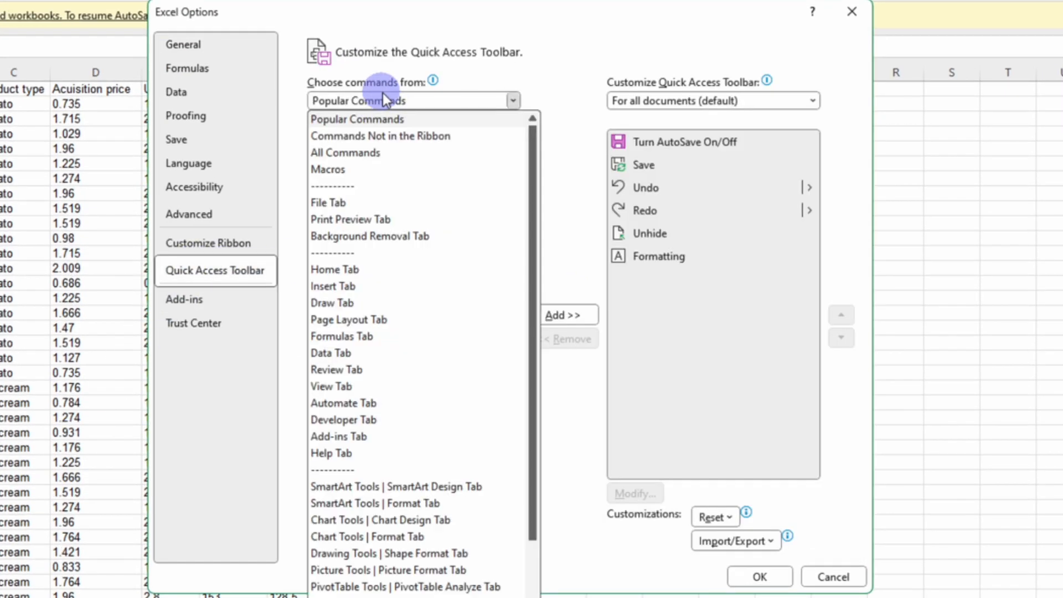
click(367, 168)
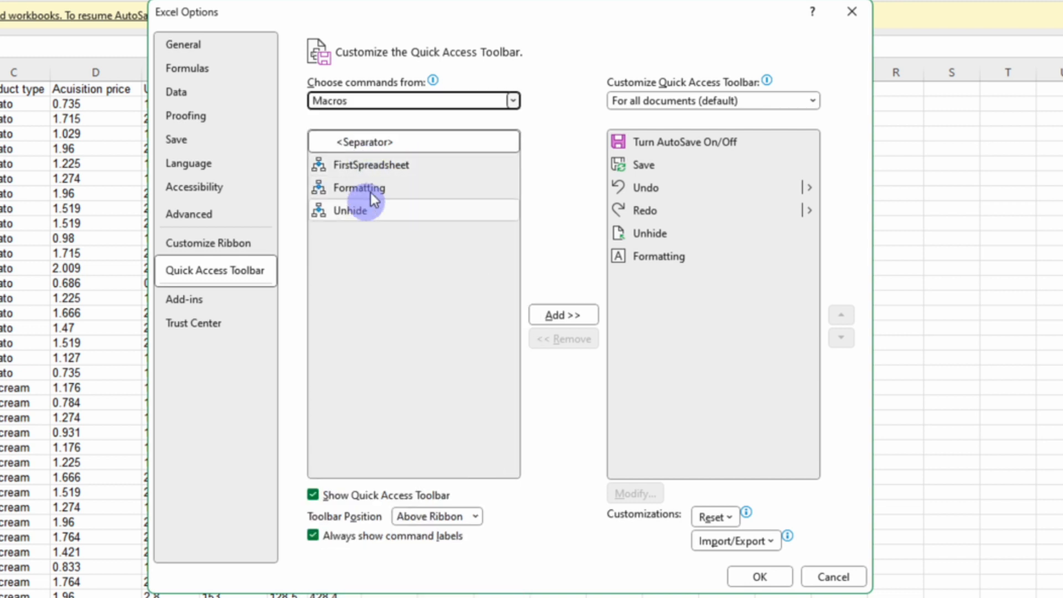
click(378, 171)
click(559, 313)
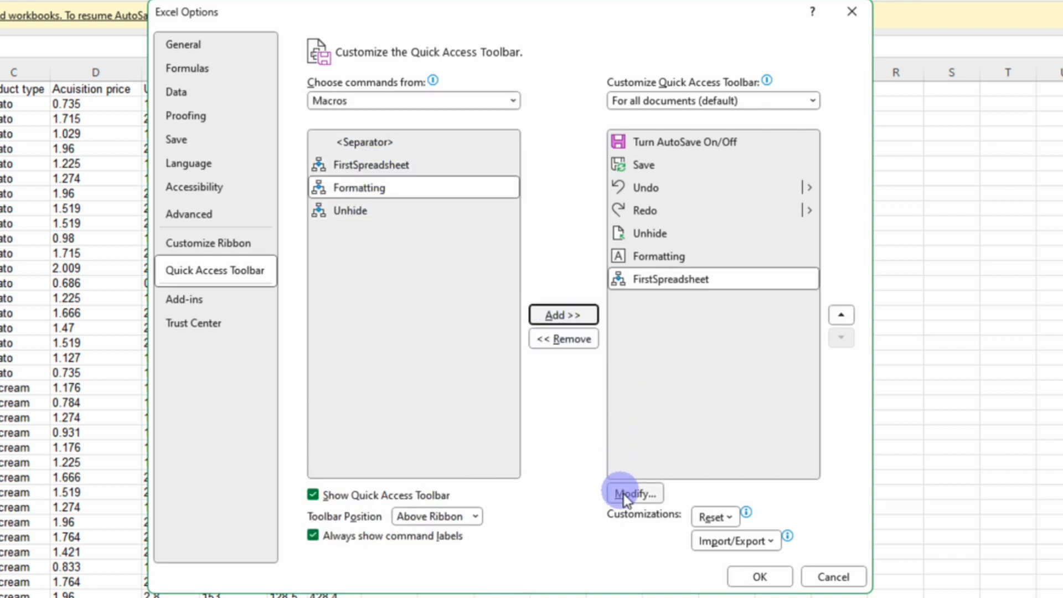
Change the FirstSpreadsheet toolbar button's symbol to the green left-pointing arrow
click(624, 493)
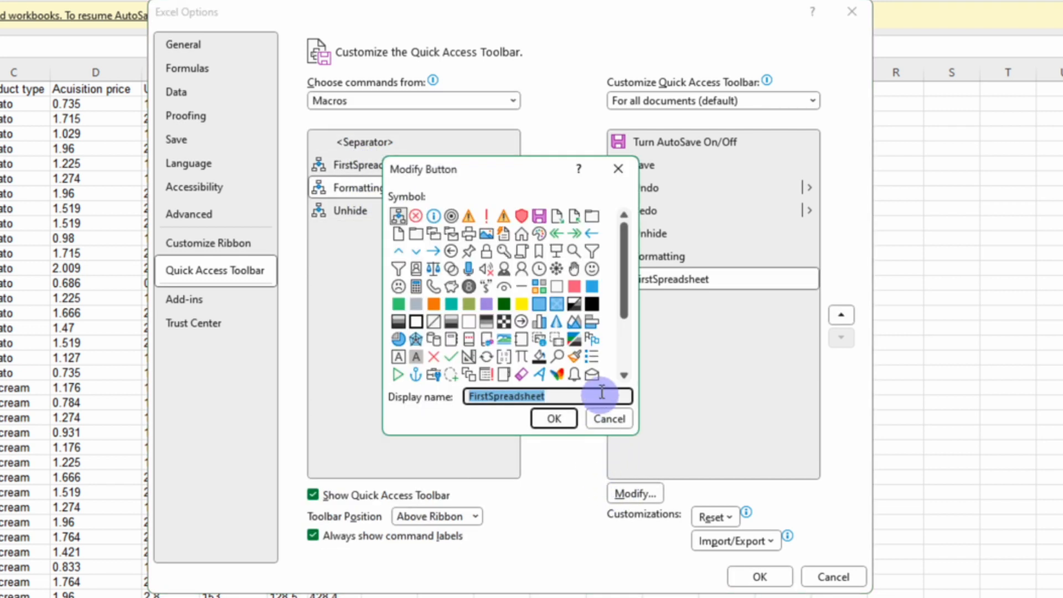
click(557, 374)
click(554, 418)
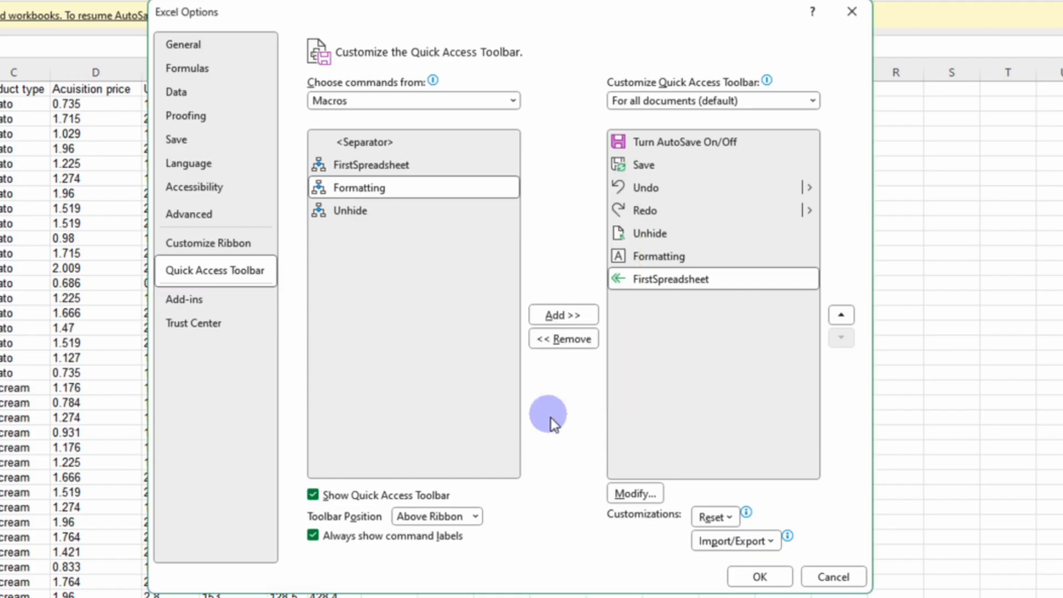